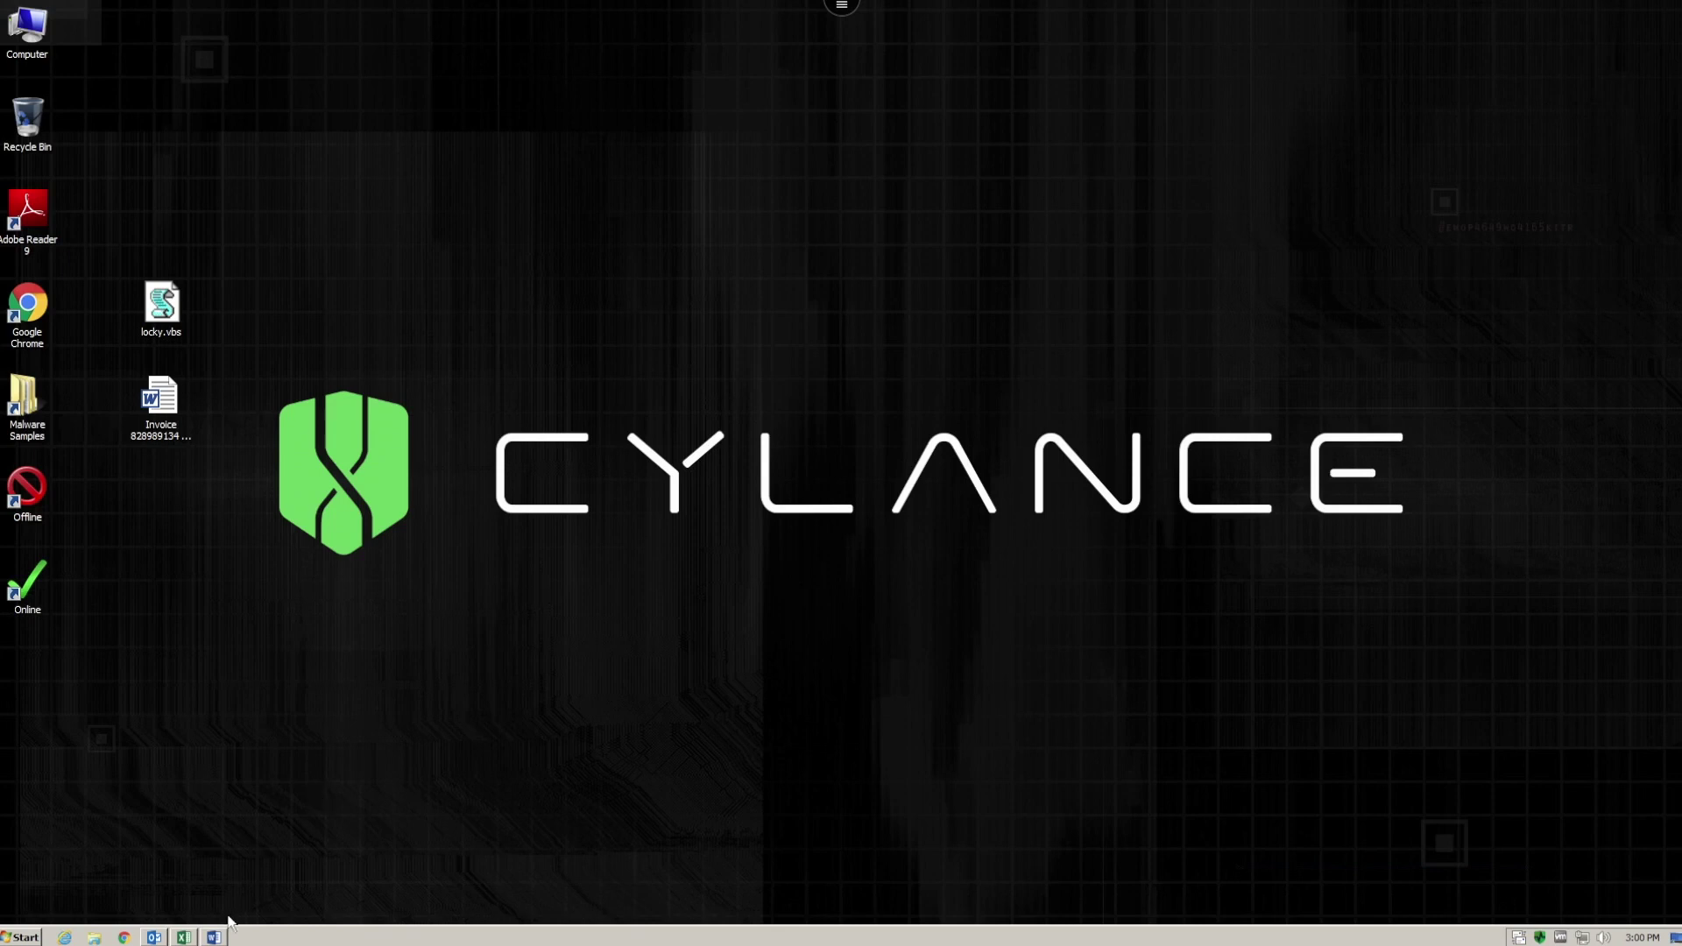
# Step: Open the 'Resume and references' email from Outlook and open its attached Excel workbook
pyautogui.click(153, 938)
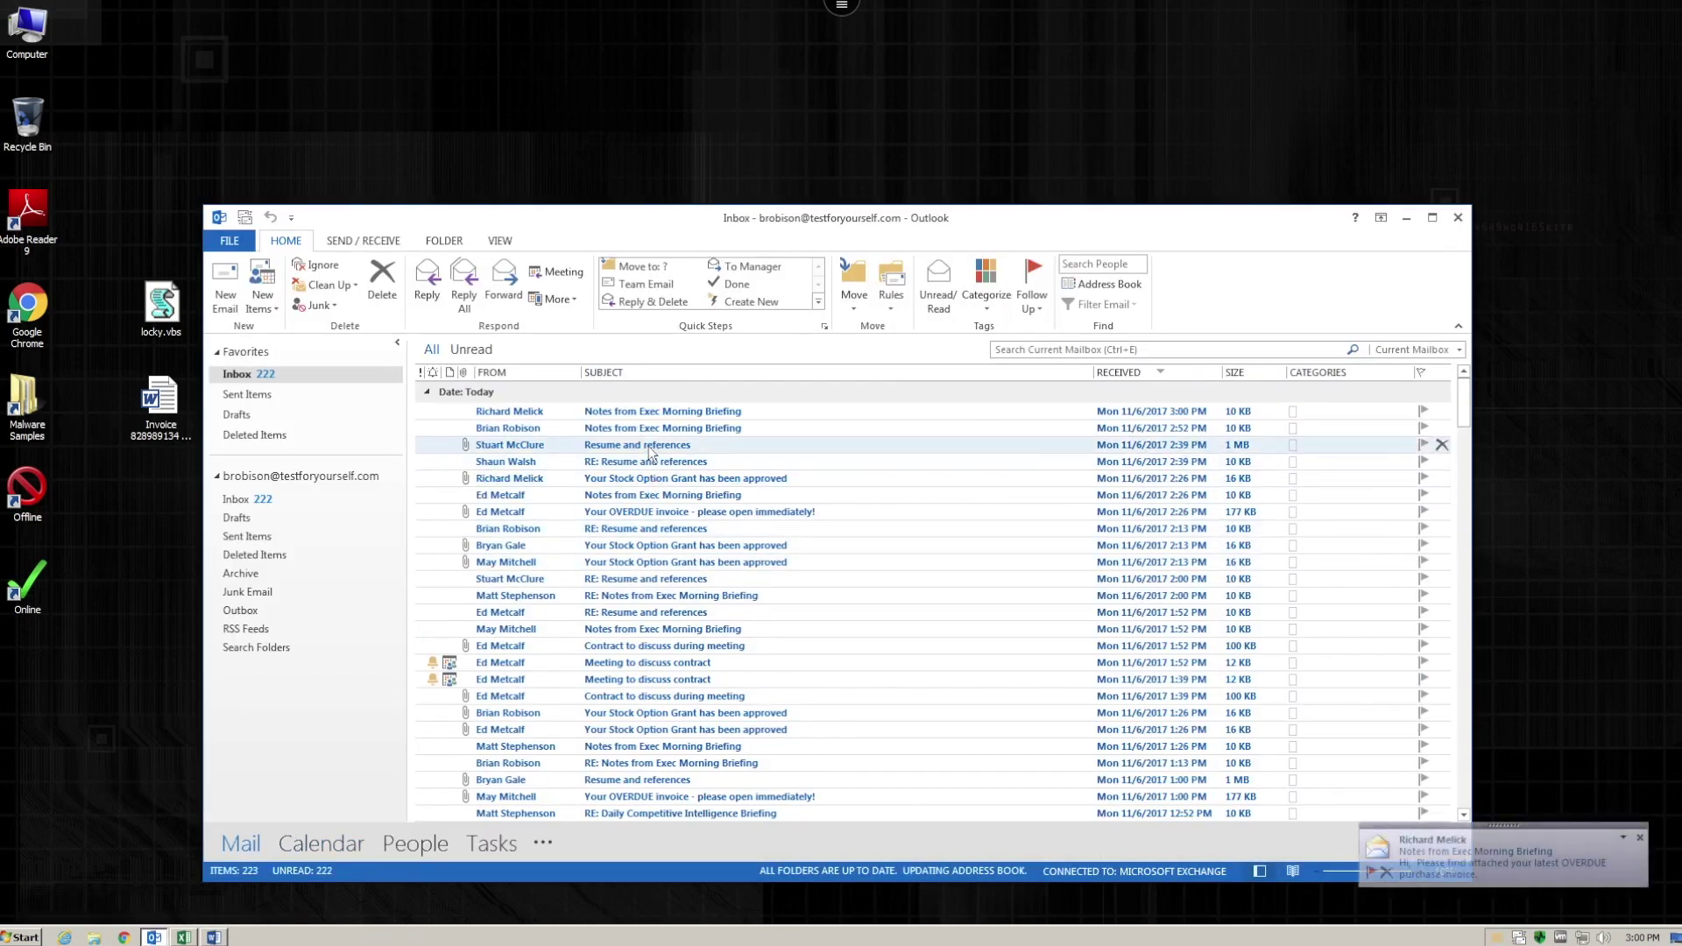
pyautogui.doubleClick(649, 448)
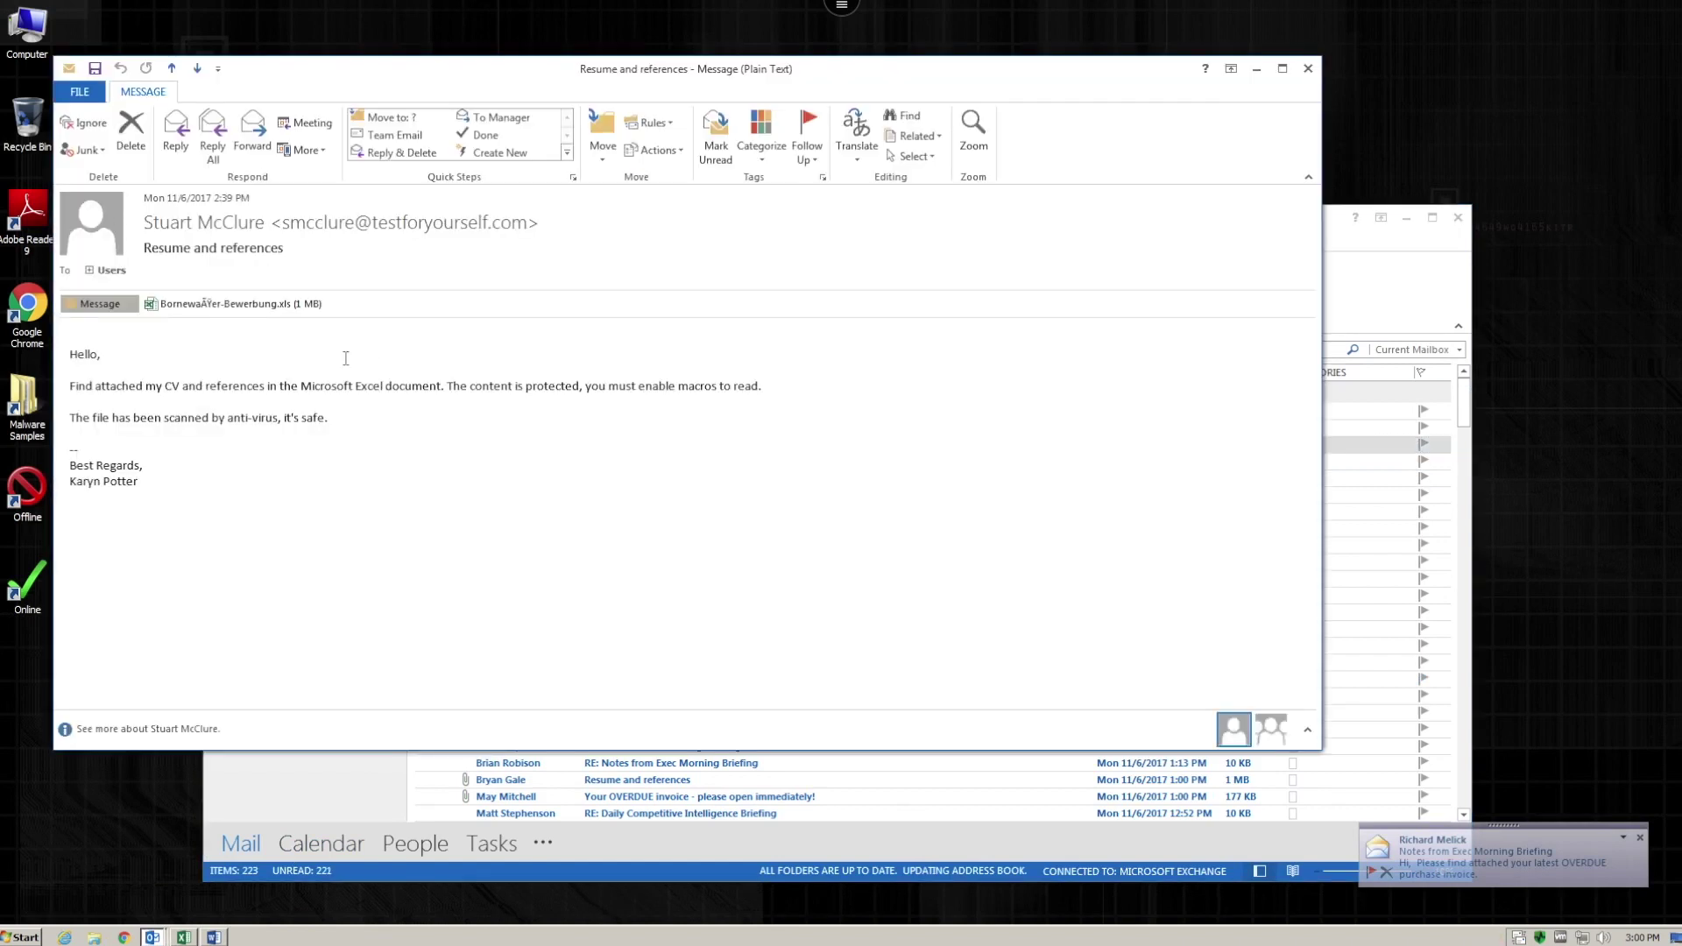
pyautogui.doubleClick(218, 303)
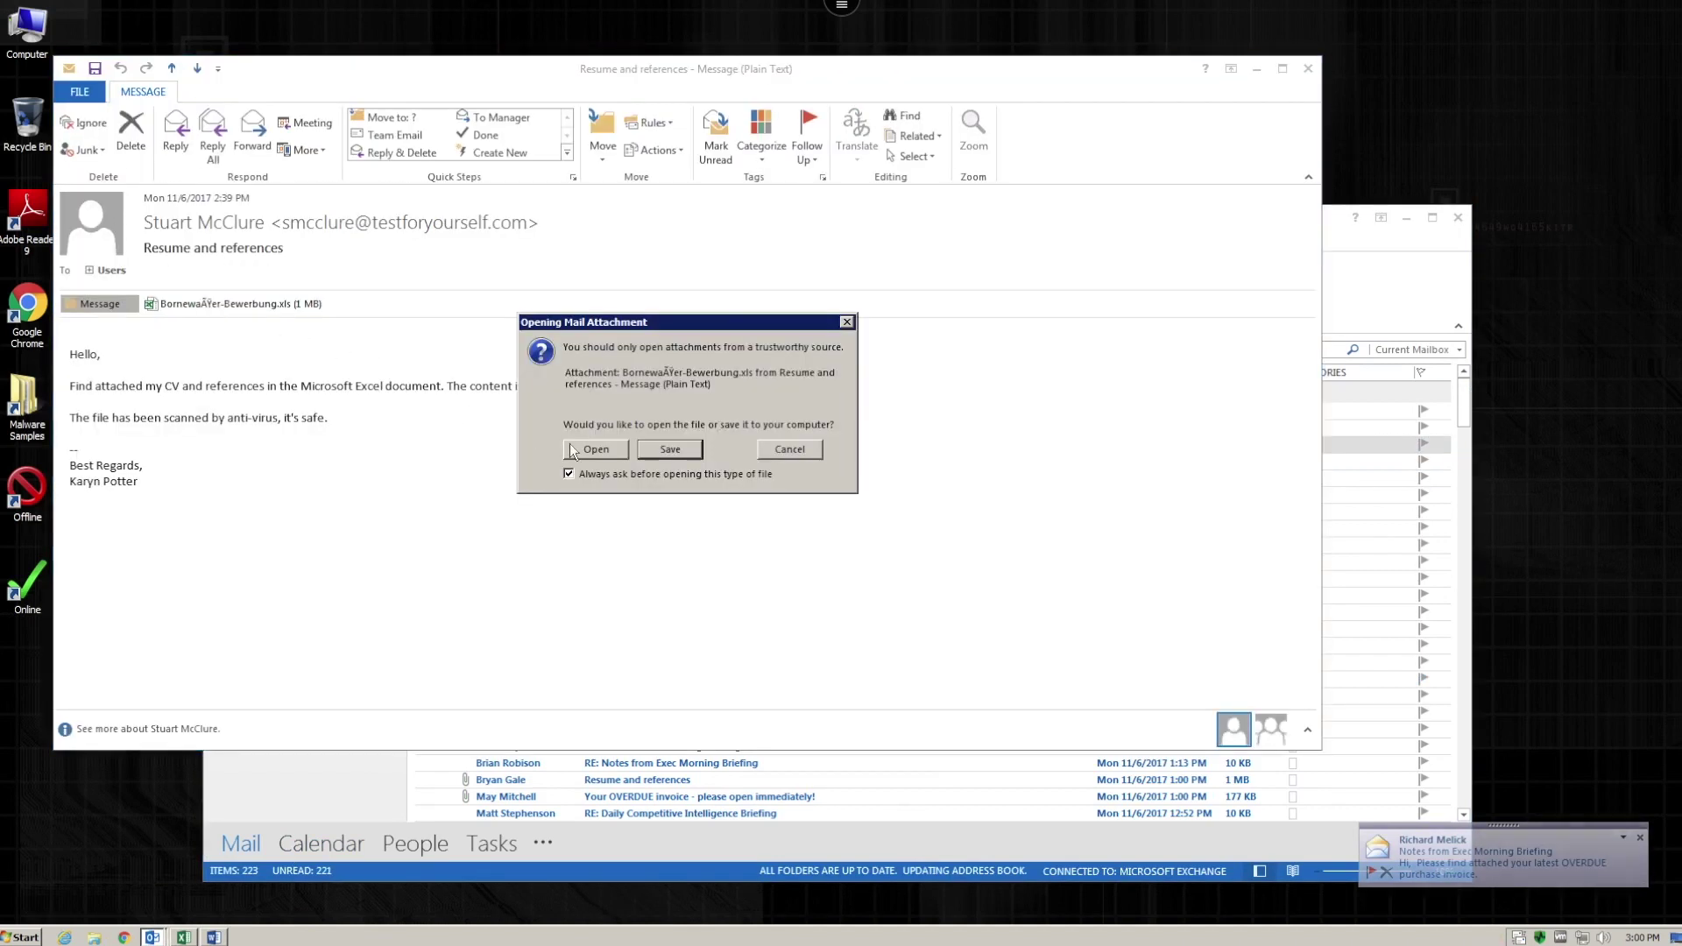
pyautogui.click(598, 452)
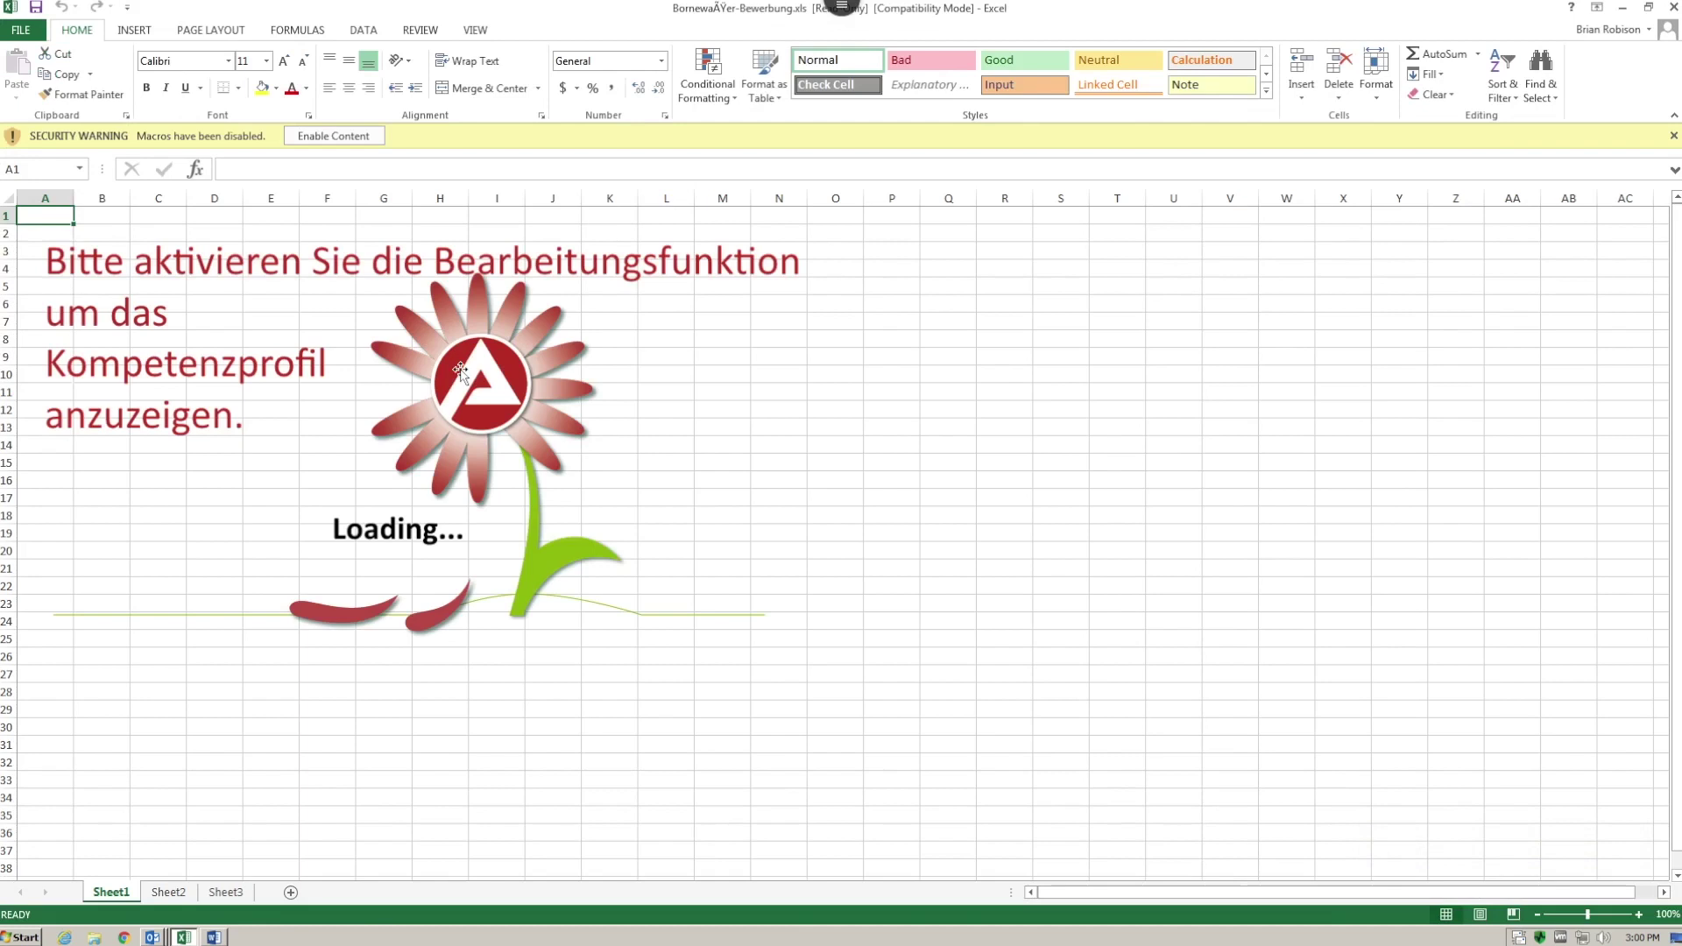
# Step: Enable the workbook's macros, end the VBA error, and close Excel and the résumé email
pyautogui.click(333, 138)
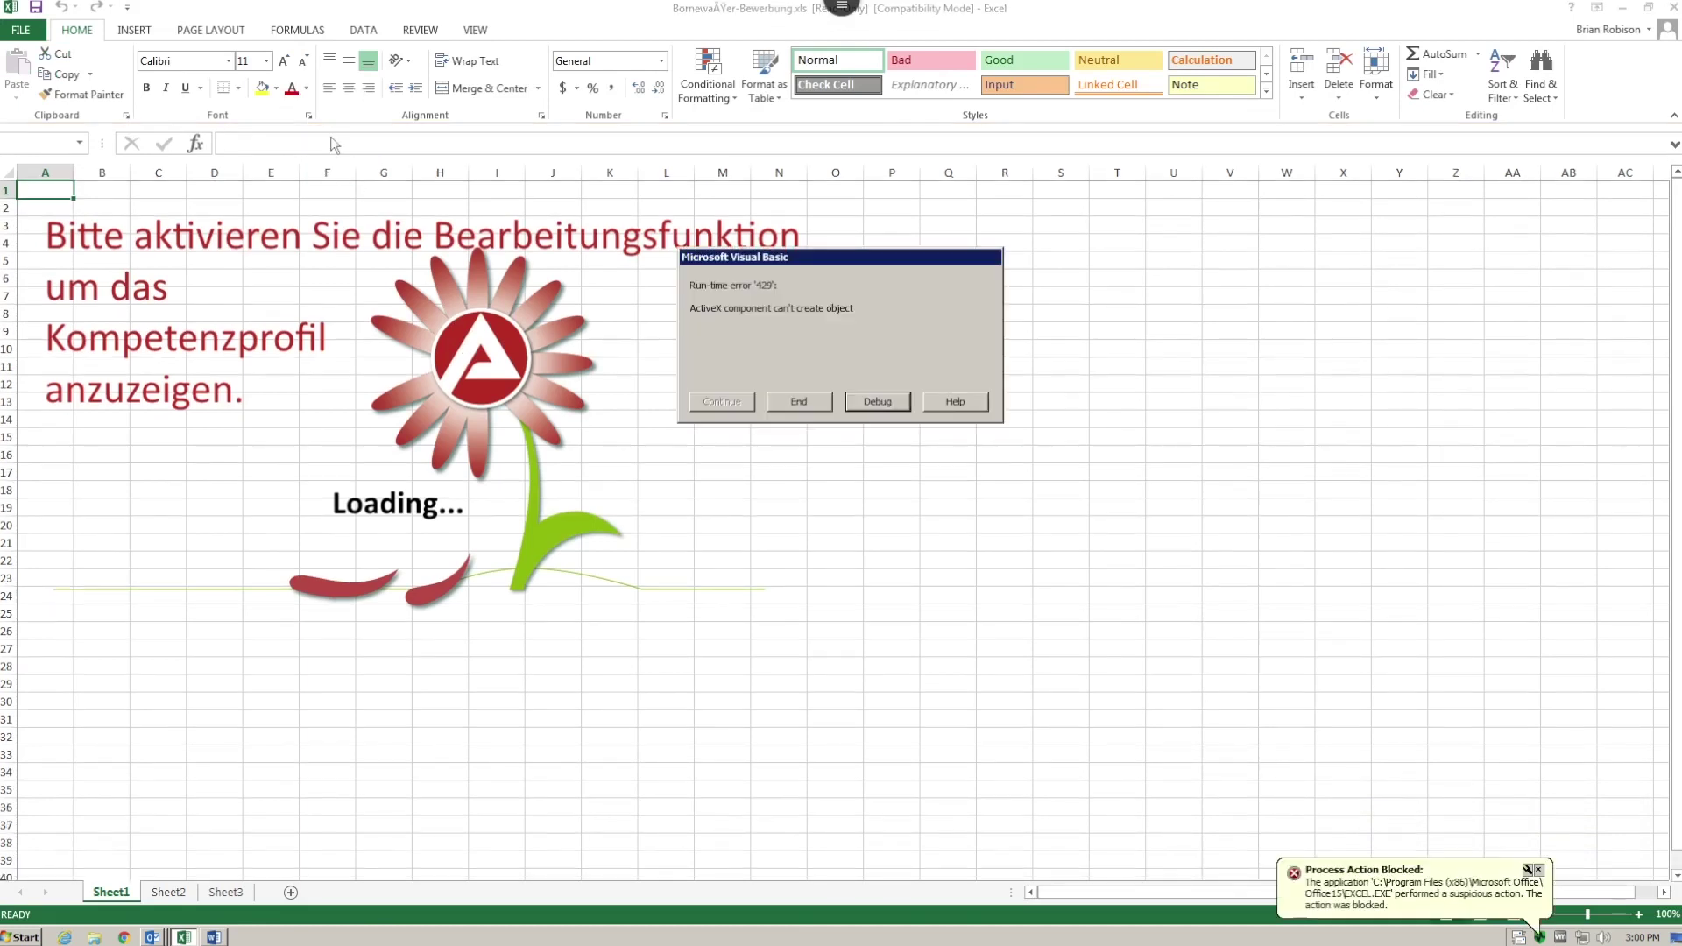
pyautogui.click(811, 403)
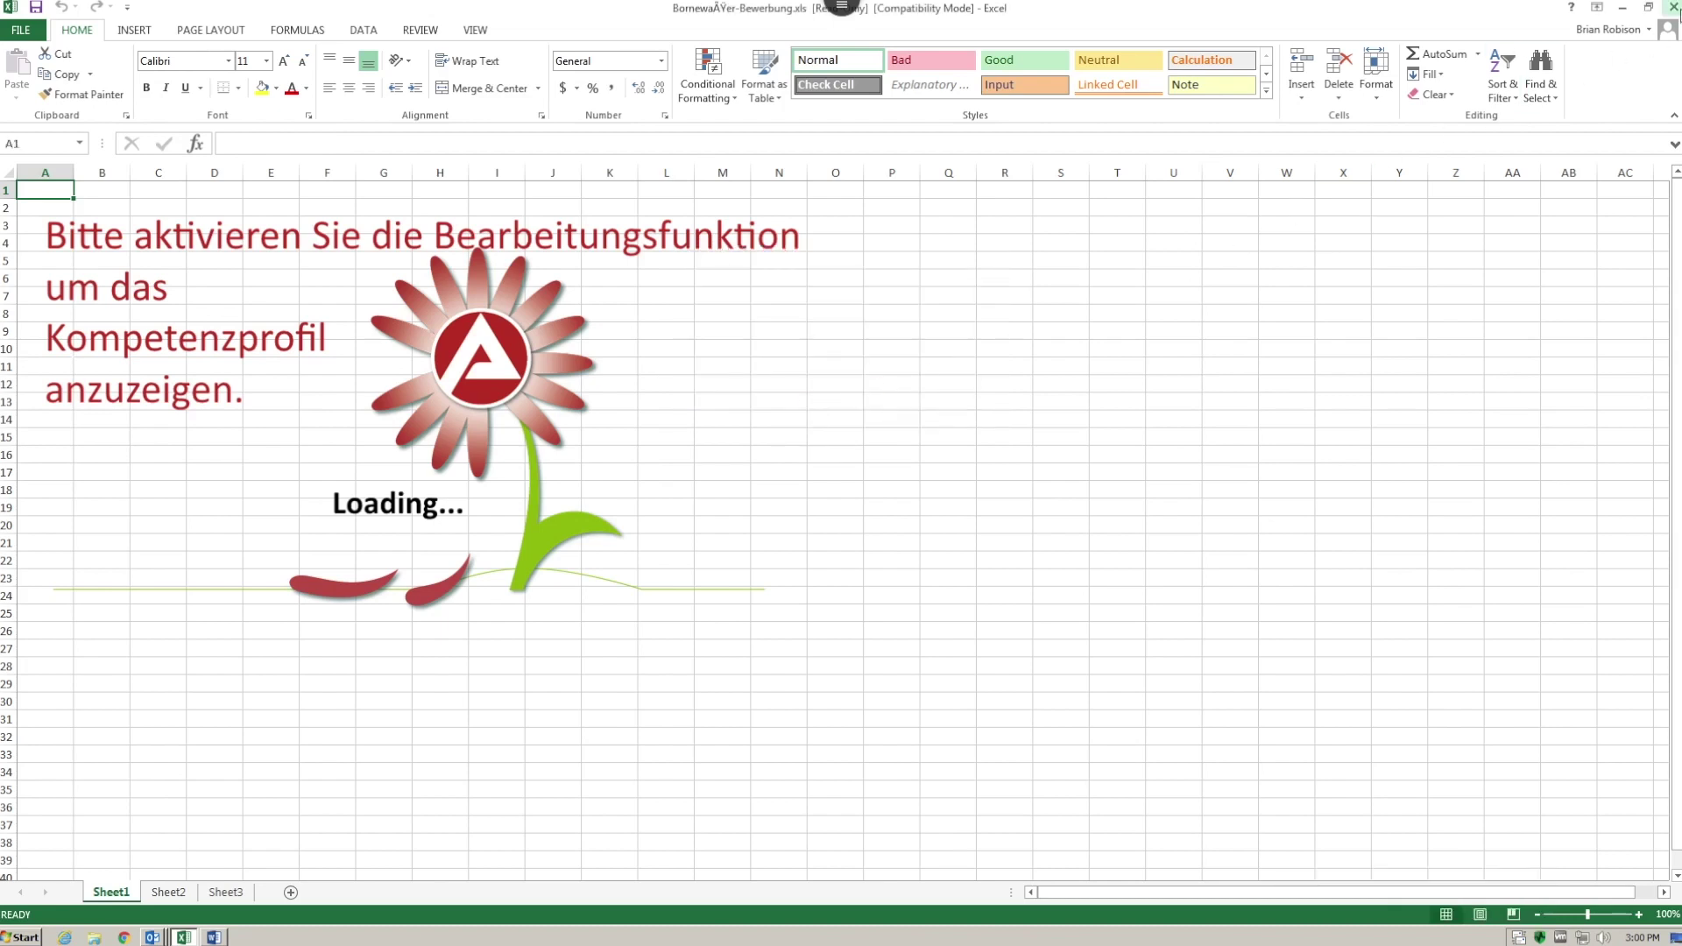
pyautogui.click(1673, 9)
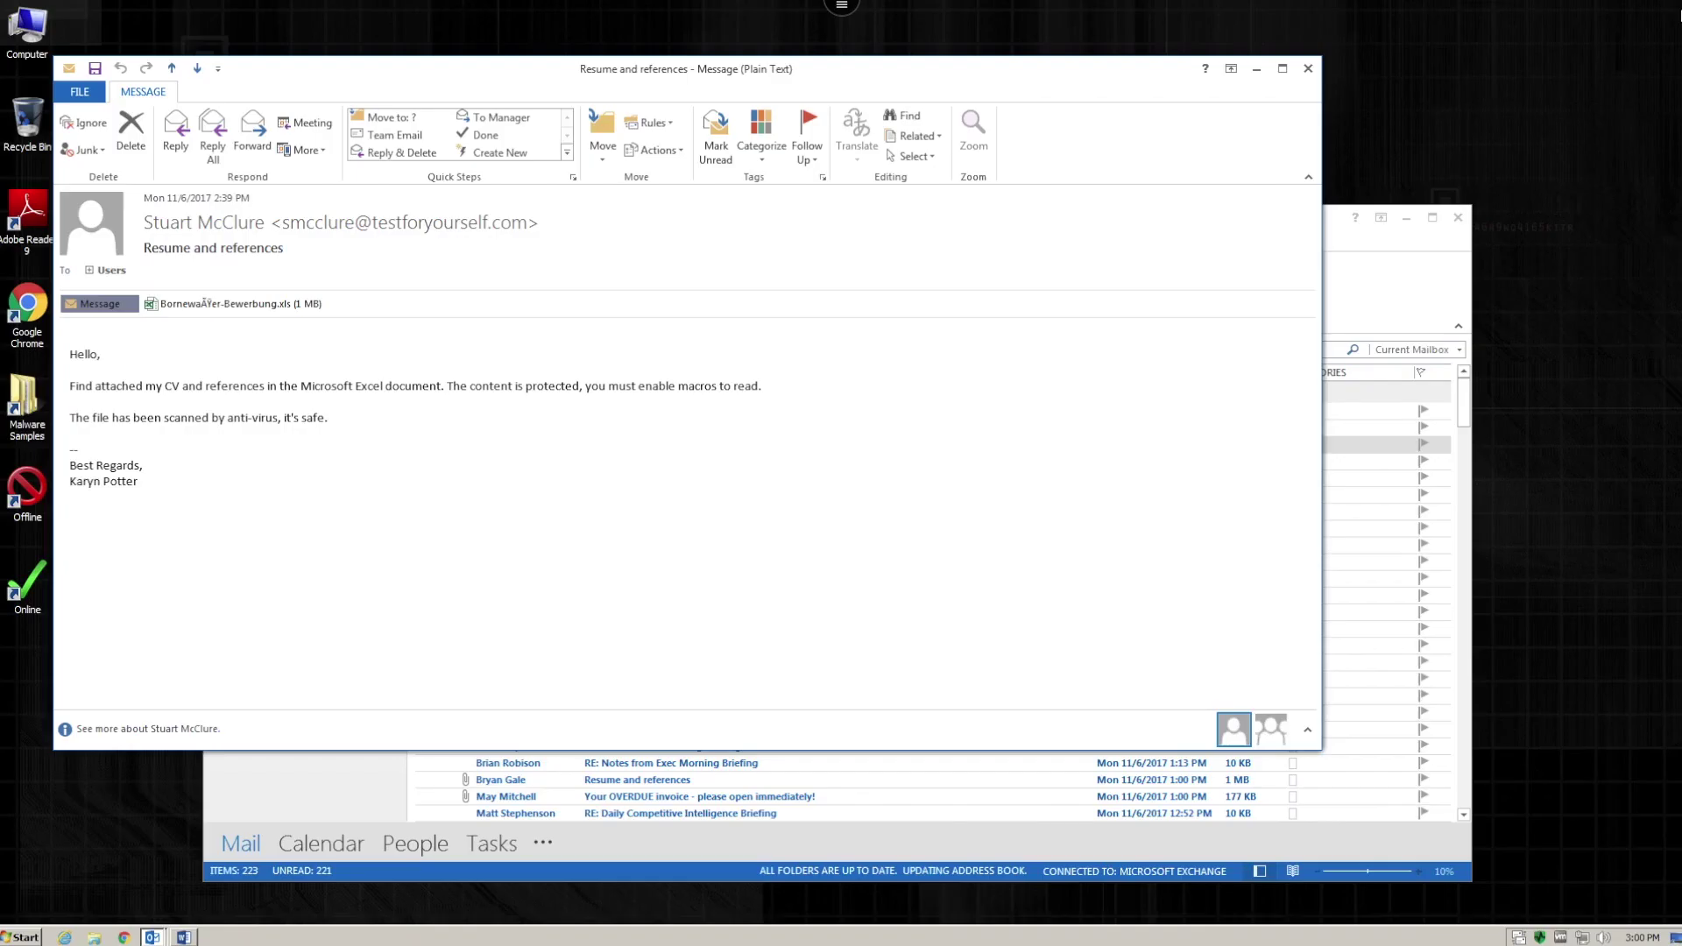
pyautogui.click(1308, 68)
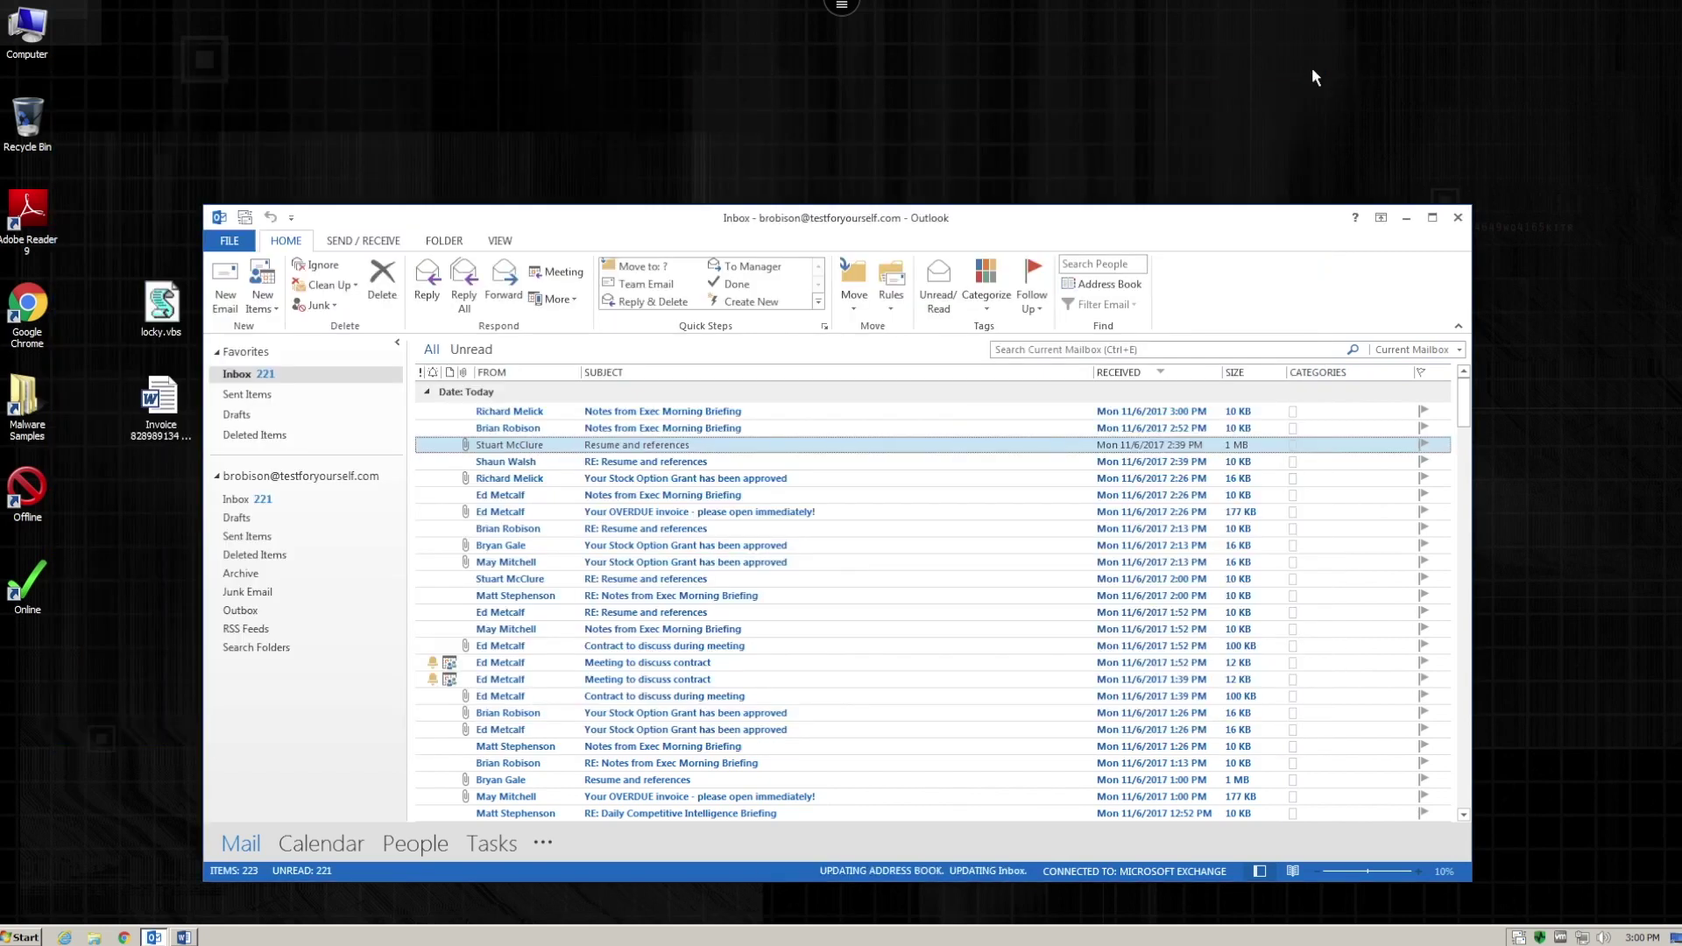
# Step: Open the 'Your OVERDUE invoice' email and its attached invoice document
pyautogui.moveTo(699, 511)
pyautogui.doubleClick(645, 514)
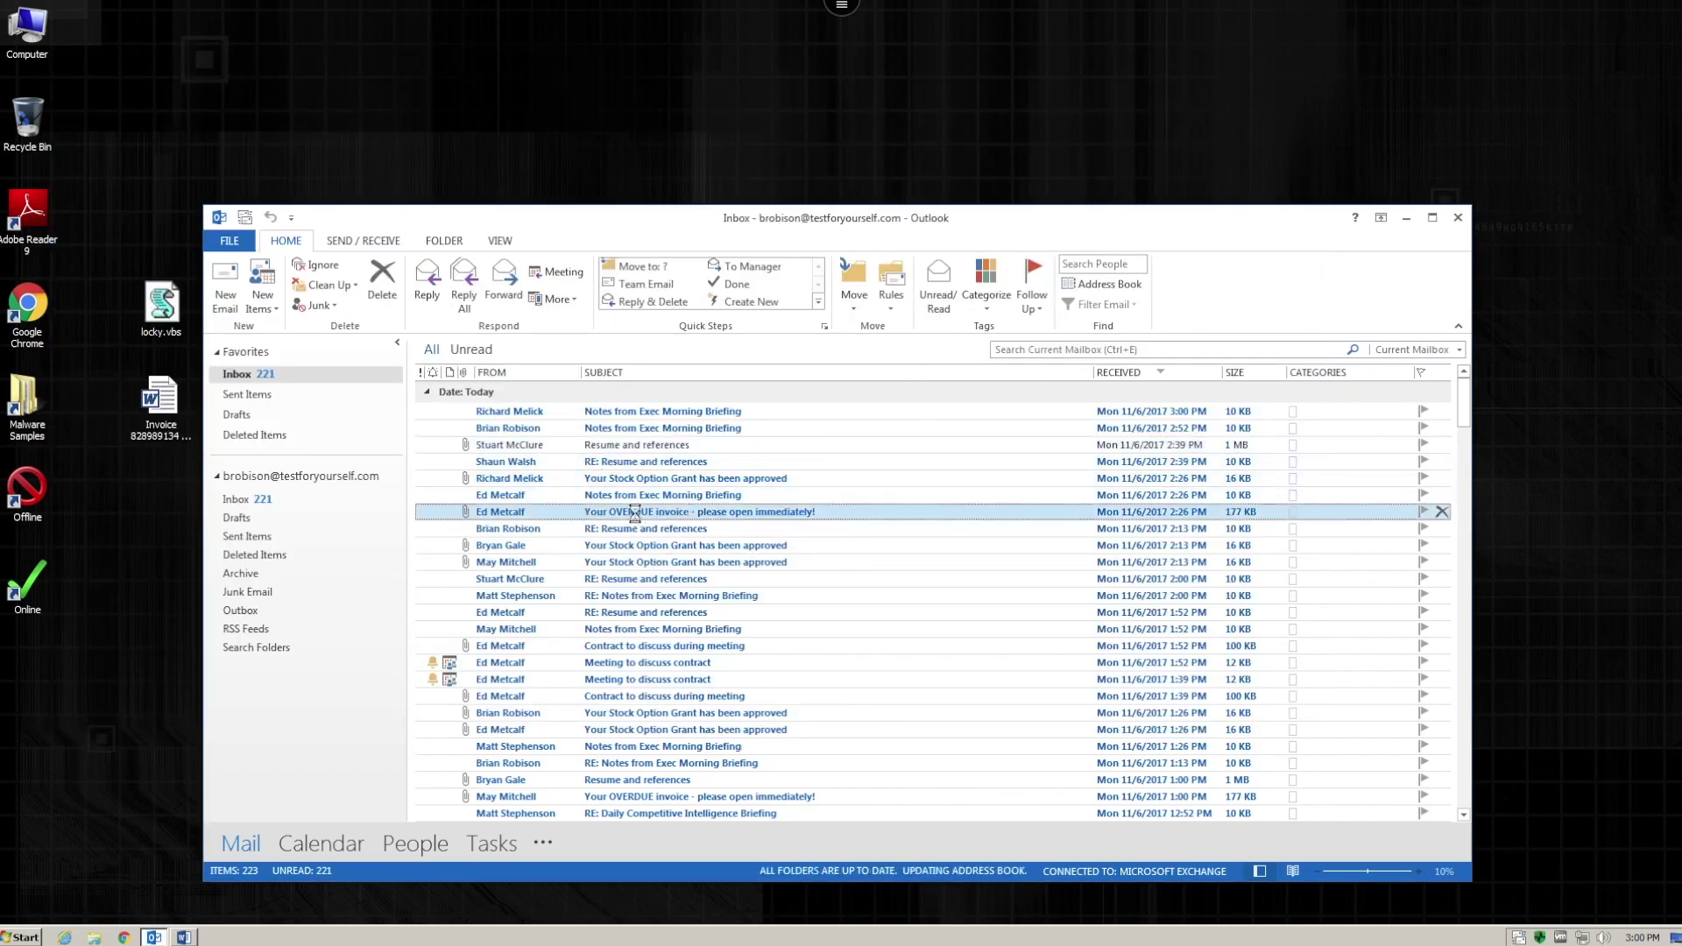
pyautogui.doubleClick(160, 311)
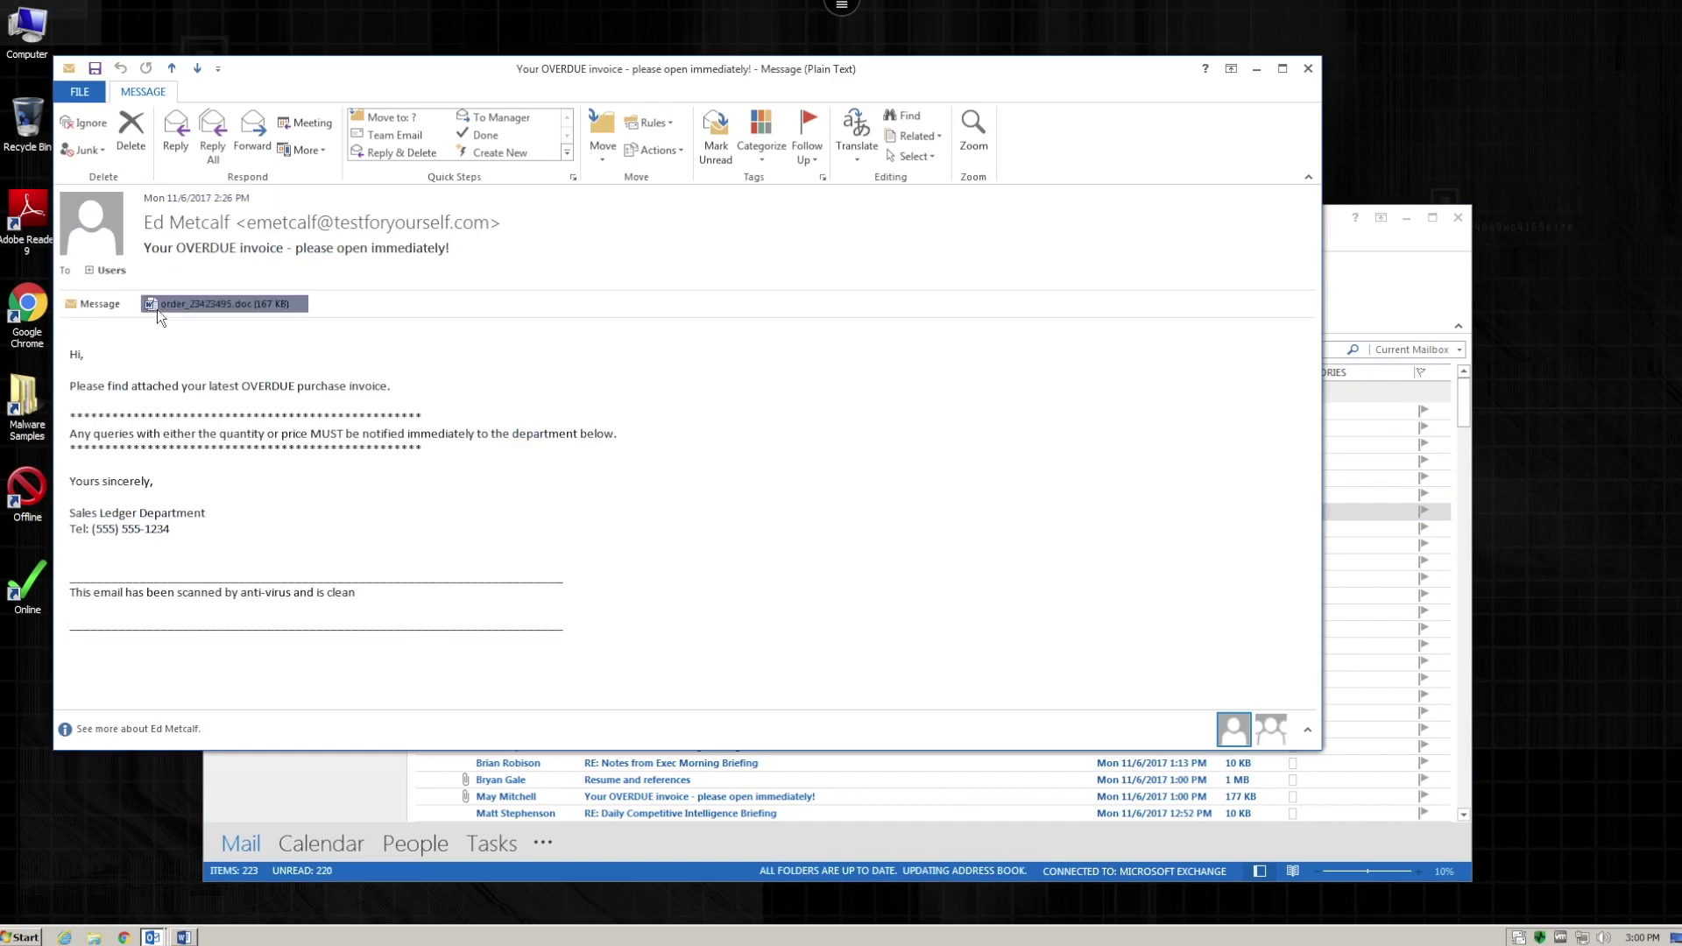
pyautogui.click(599, 454)
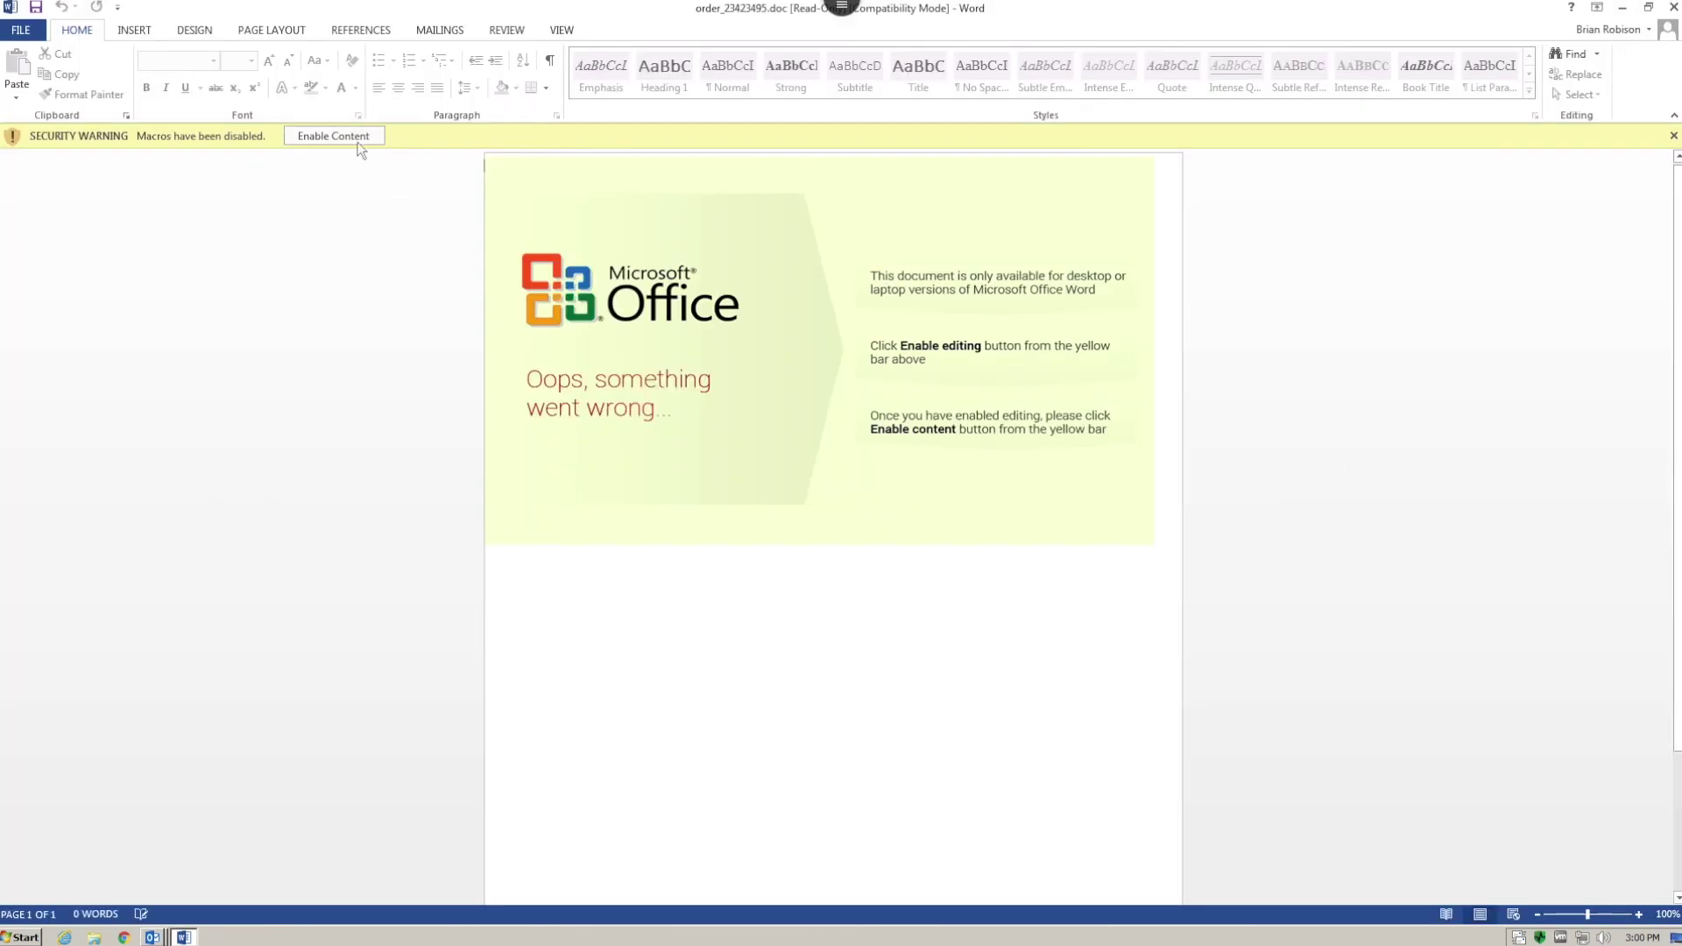
# Step: Enable the invoice document's macros and end the resulting VBA error
pyautogui.click(352, 137)
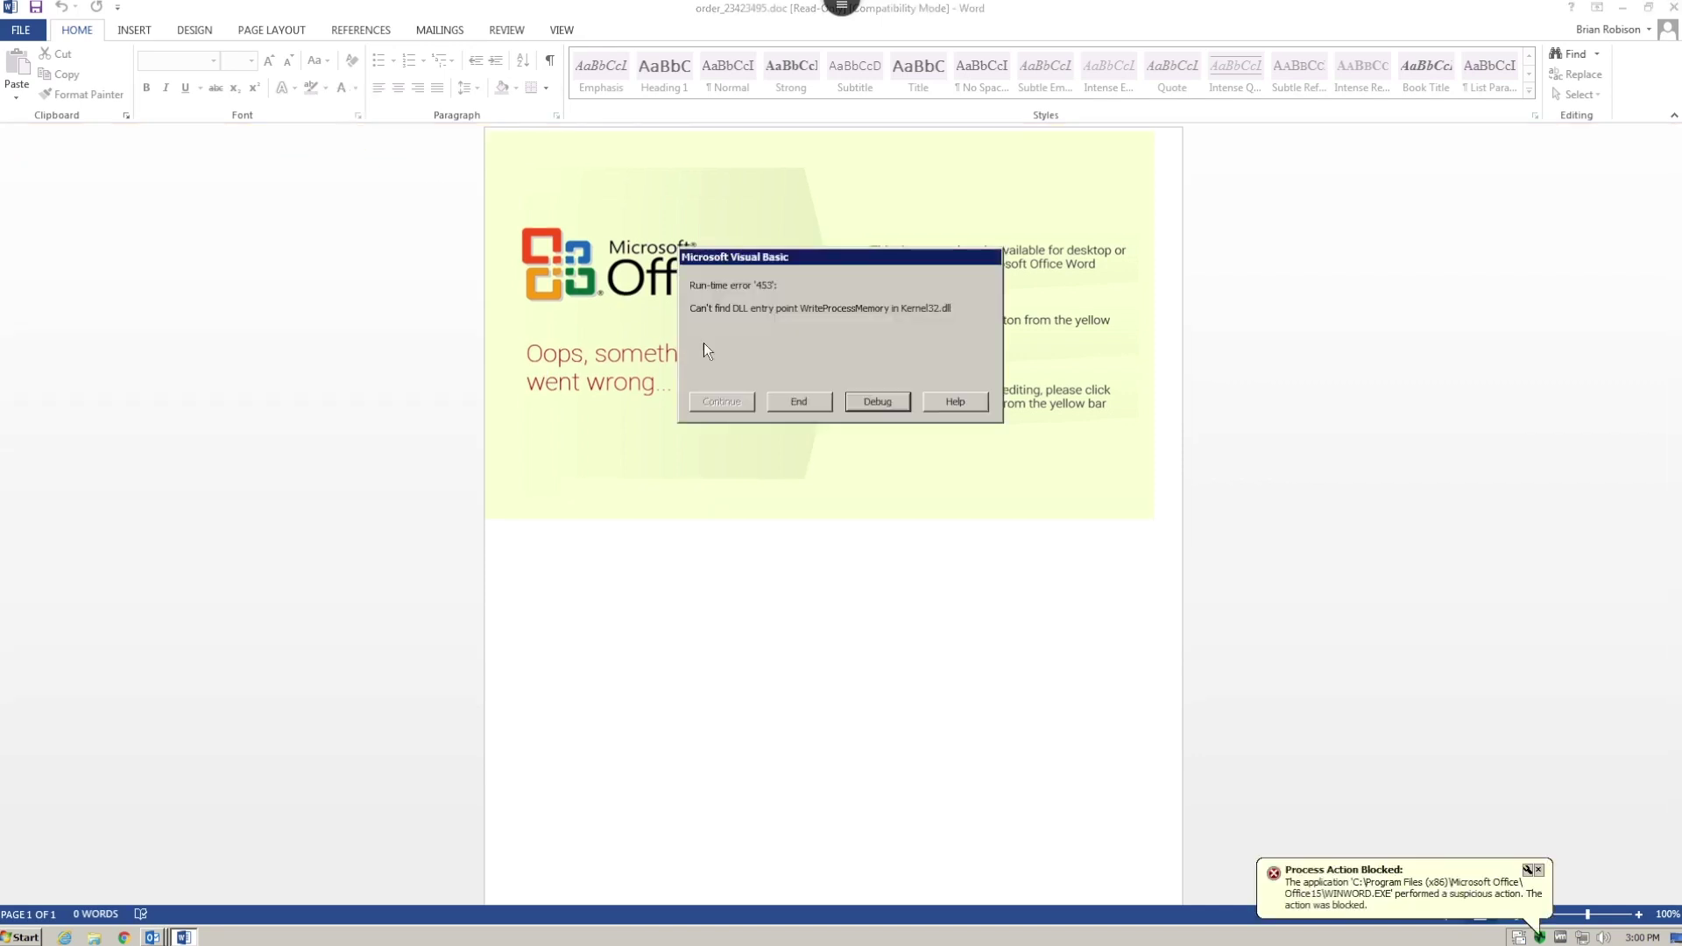
pyautogui.click(798, 403)
pyautogui.click(798, 403)
# Step: Close the invoice document, Word, the email and Outlook, then open the desktop Invoice document
pyautogui.click(21, 29)
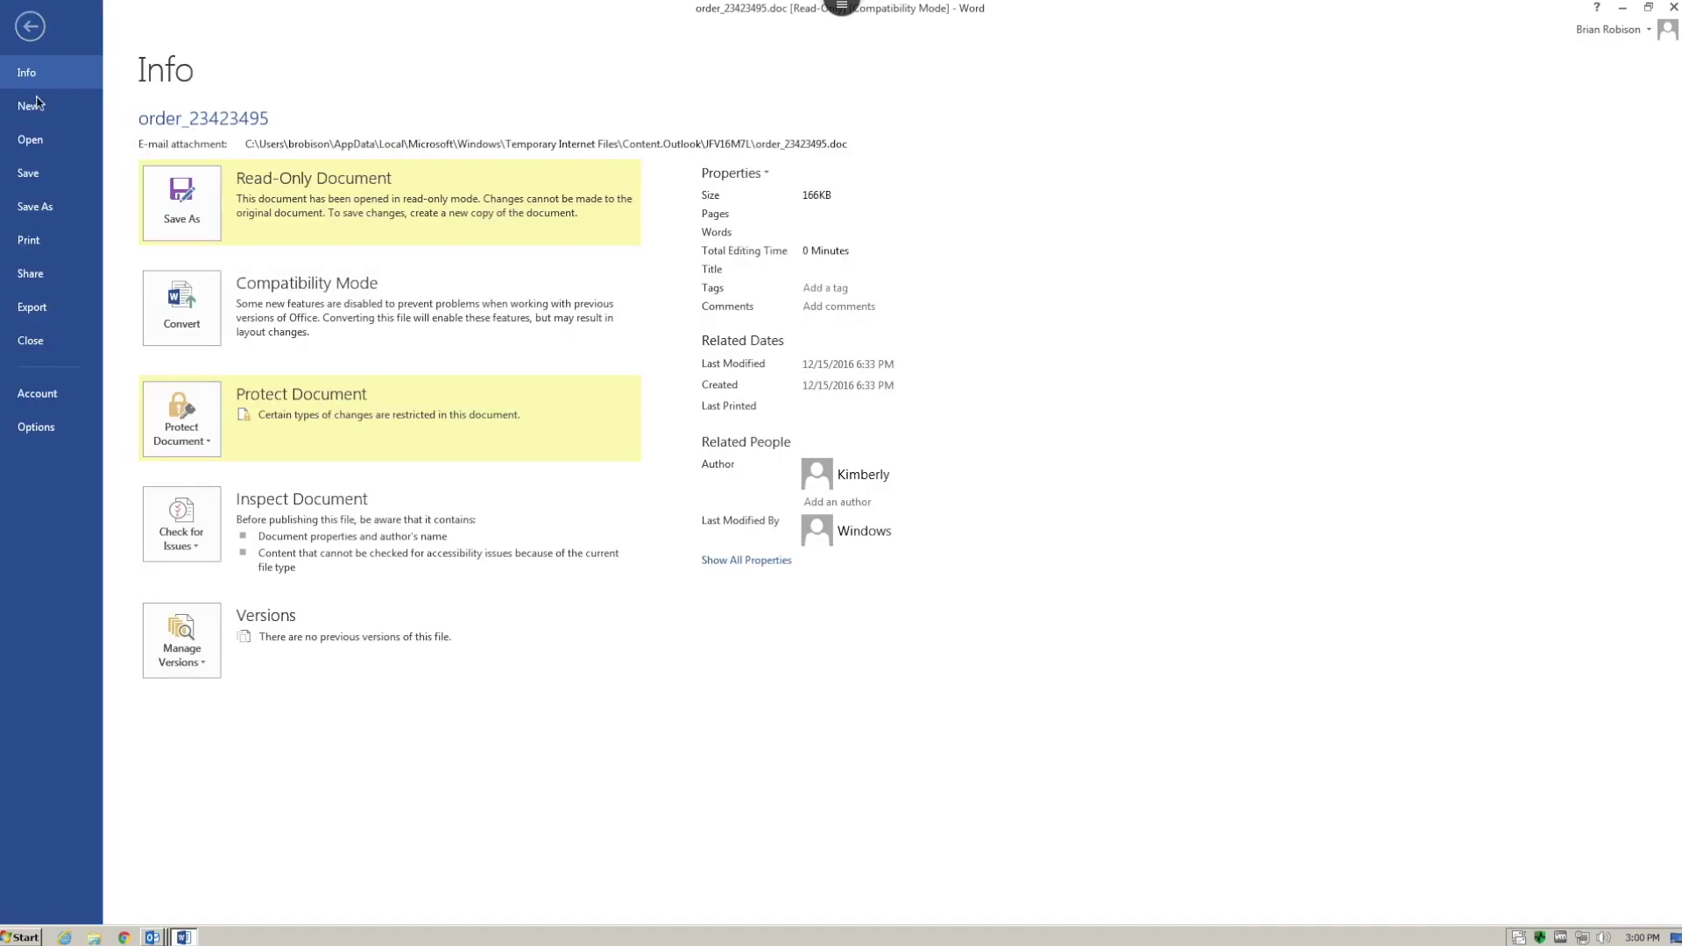
pyautogui.click(34, 343)
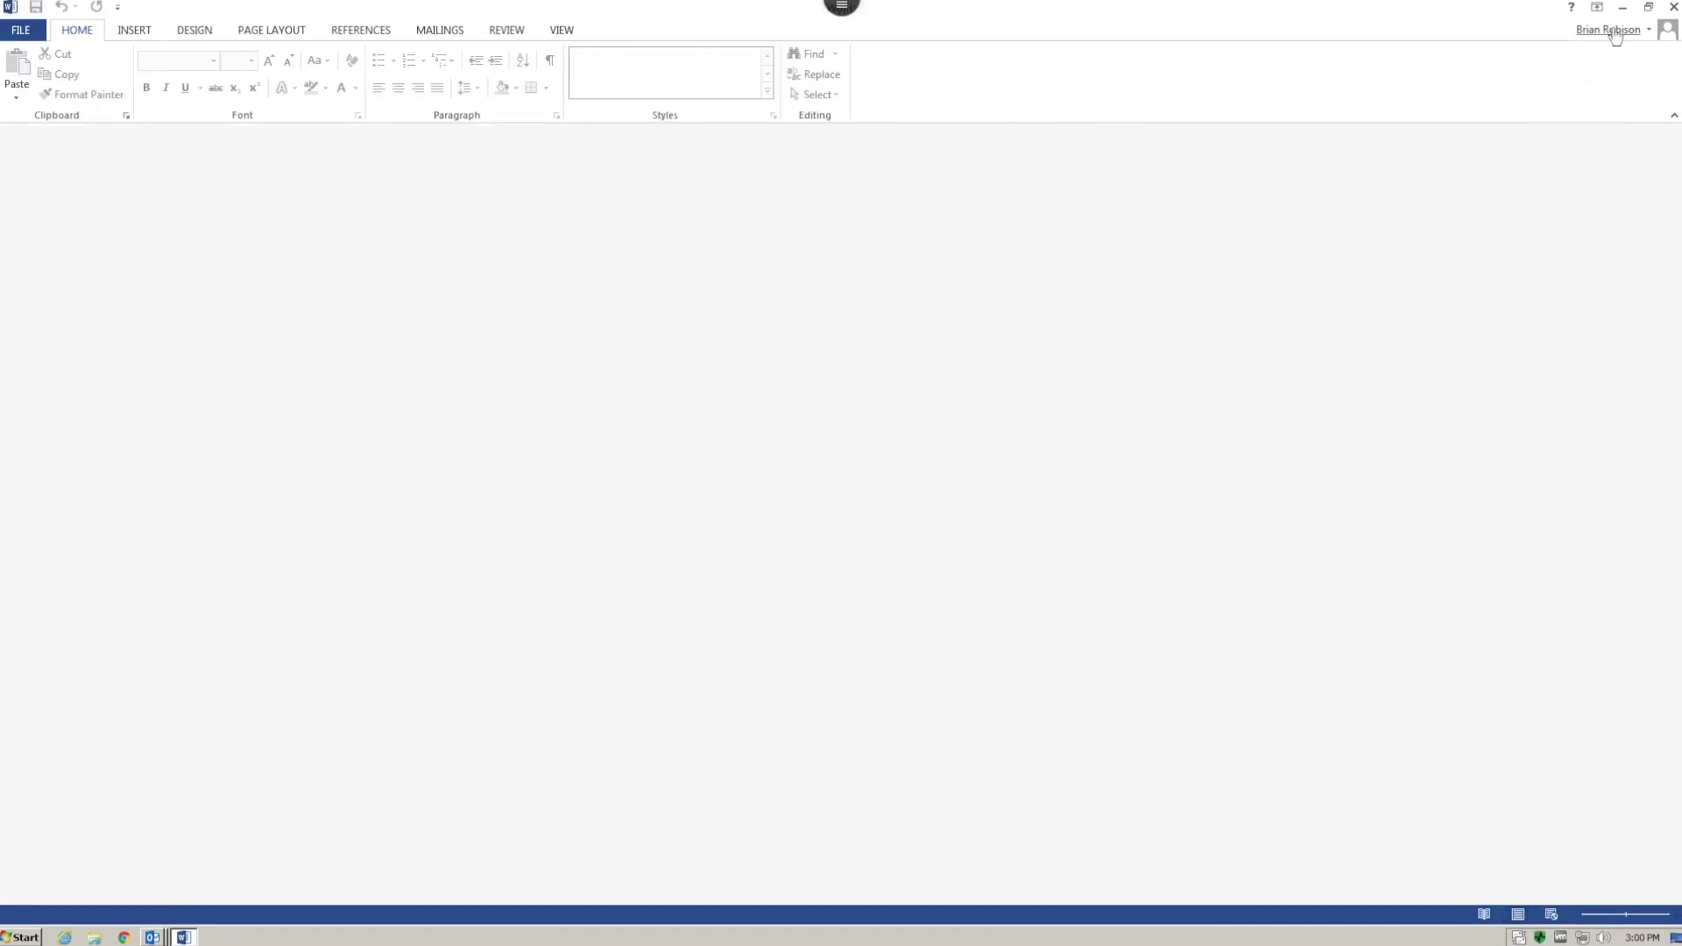
pyautogui.click(1623, 9)
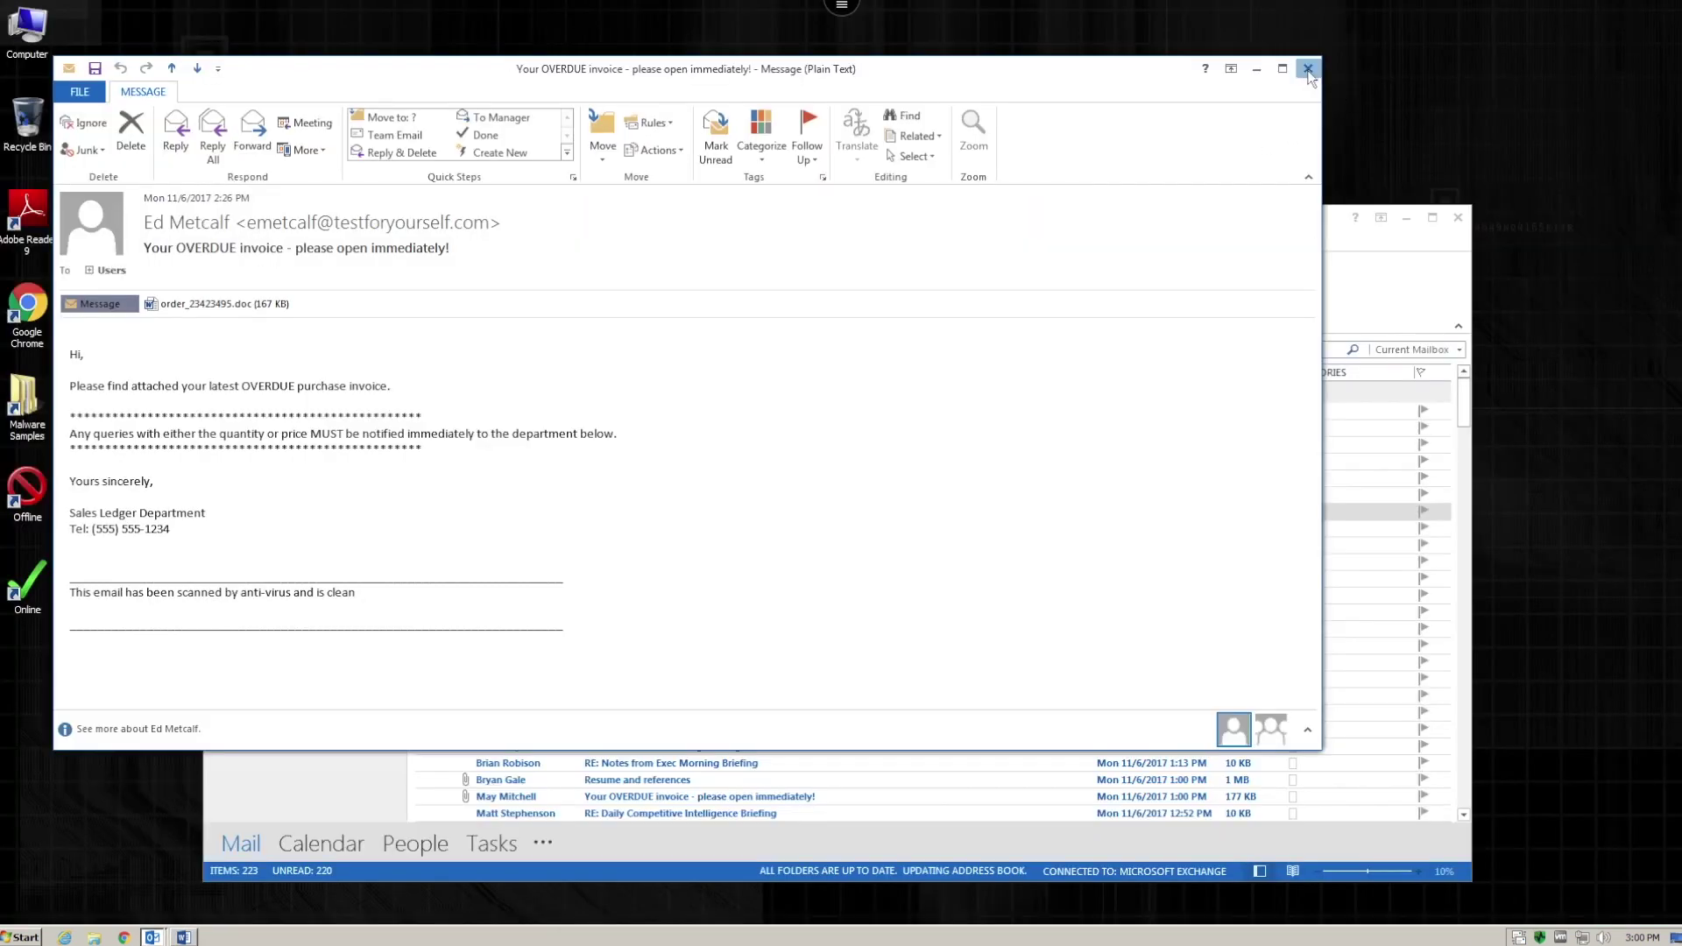
pyautogui.click(1309, 72)
pyautogui.click(1458, 218)
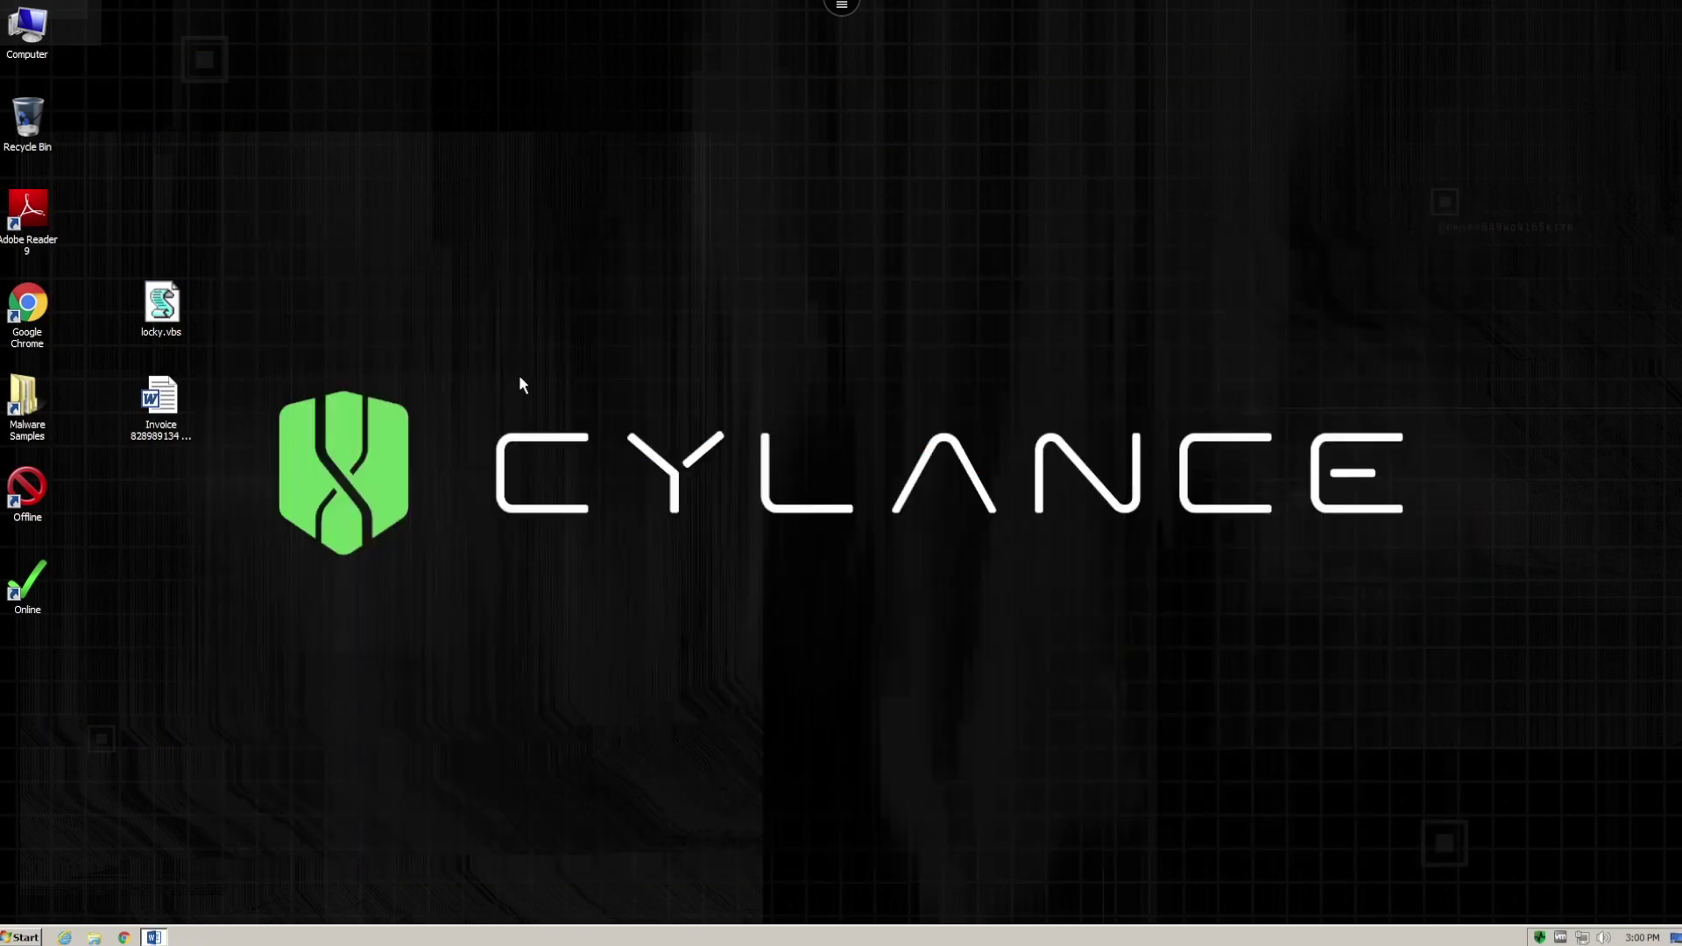
pyautogui.doubleClick(162, 400)
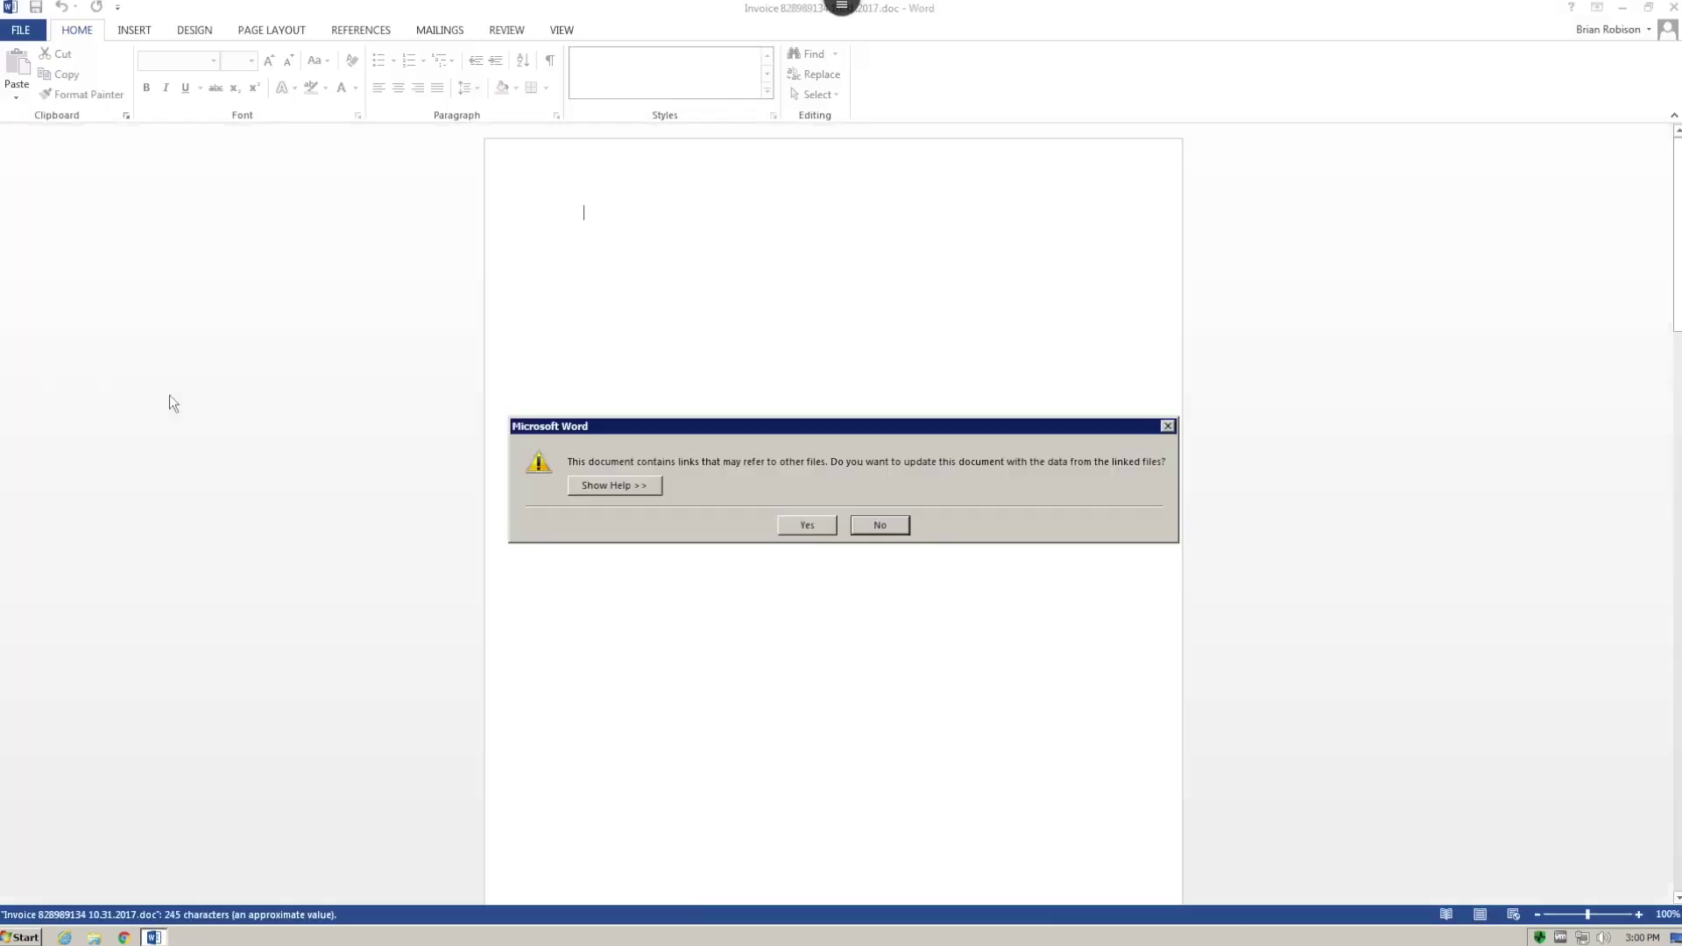
# Step: Update the invoice's linked data, acknowledge the blocked PowerShell data failure, and close the document
pyautogui.click(804, 524)
pyautogui.click(808, 510)
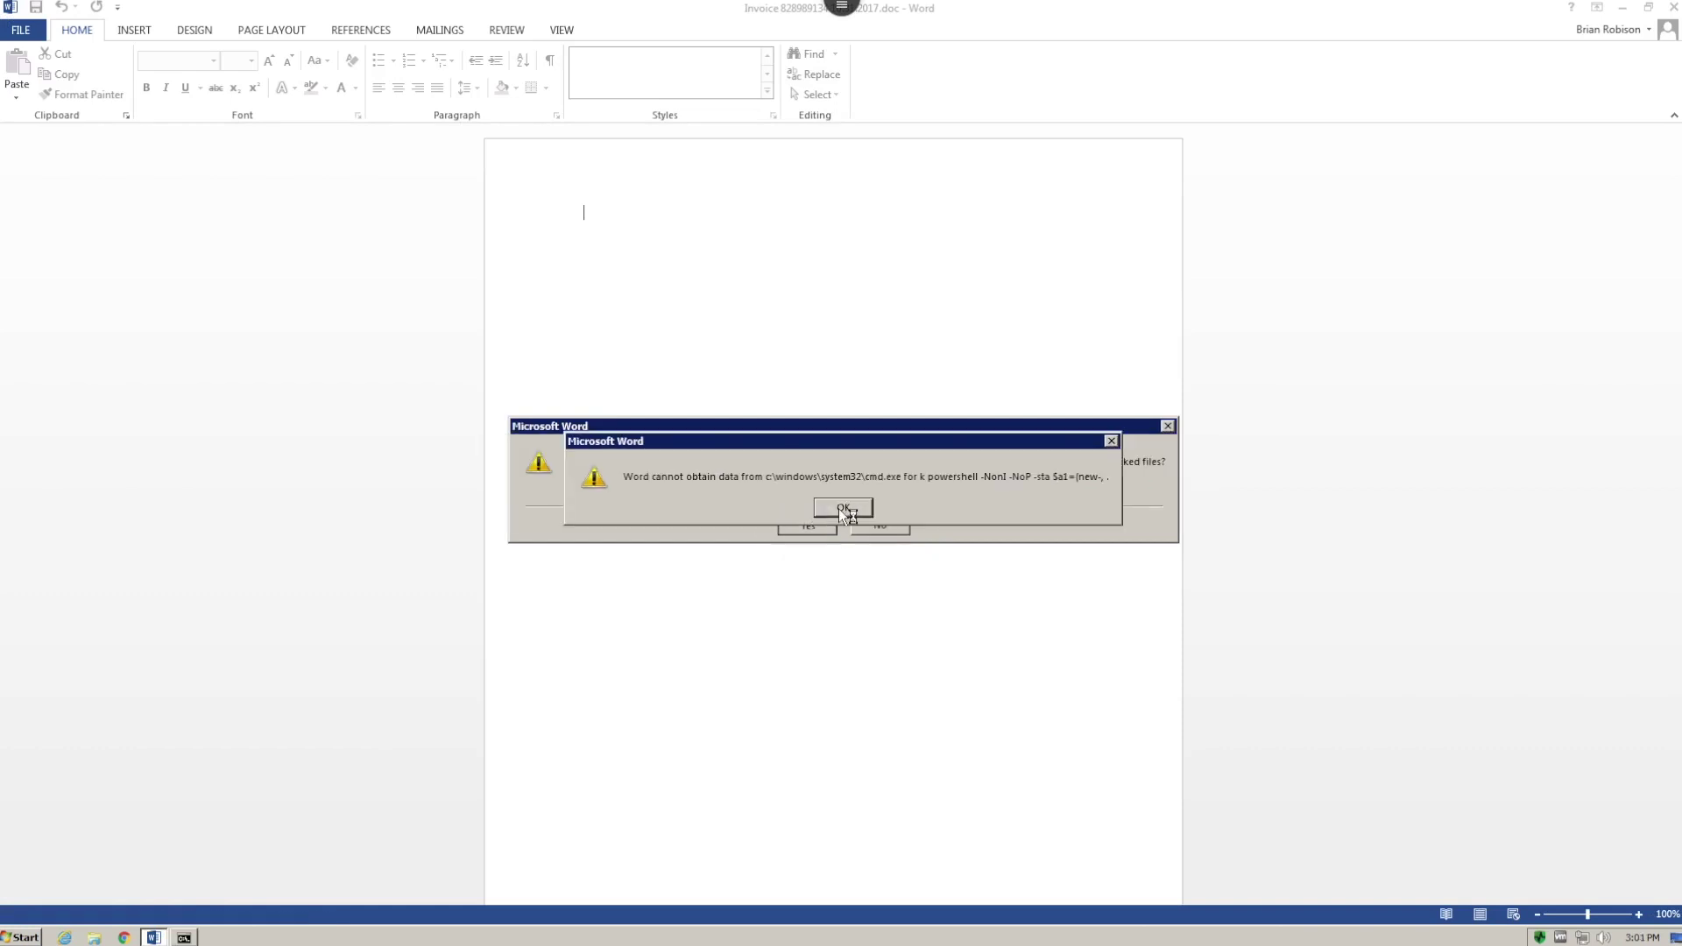
pyautogui.click(842, 509)
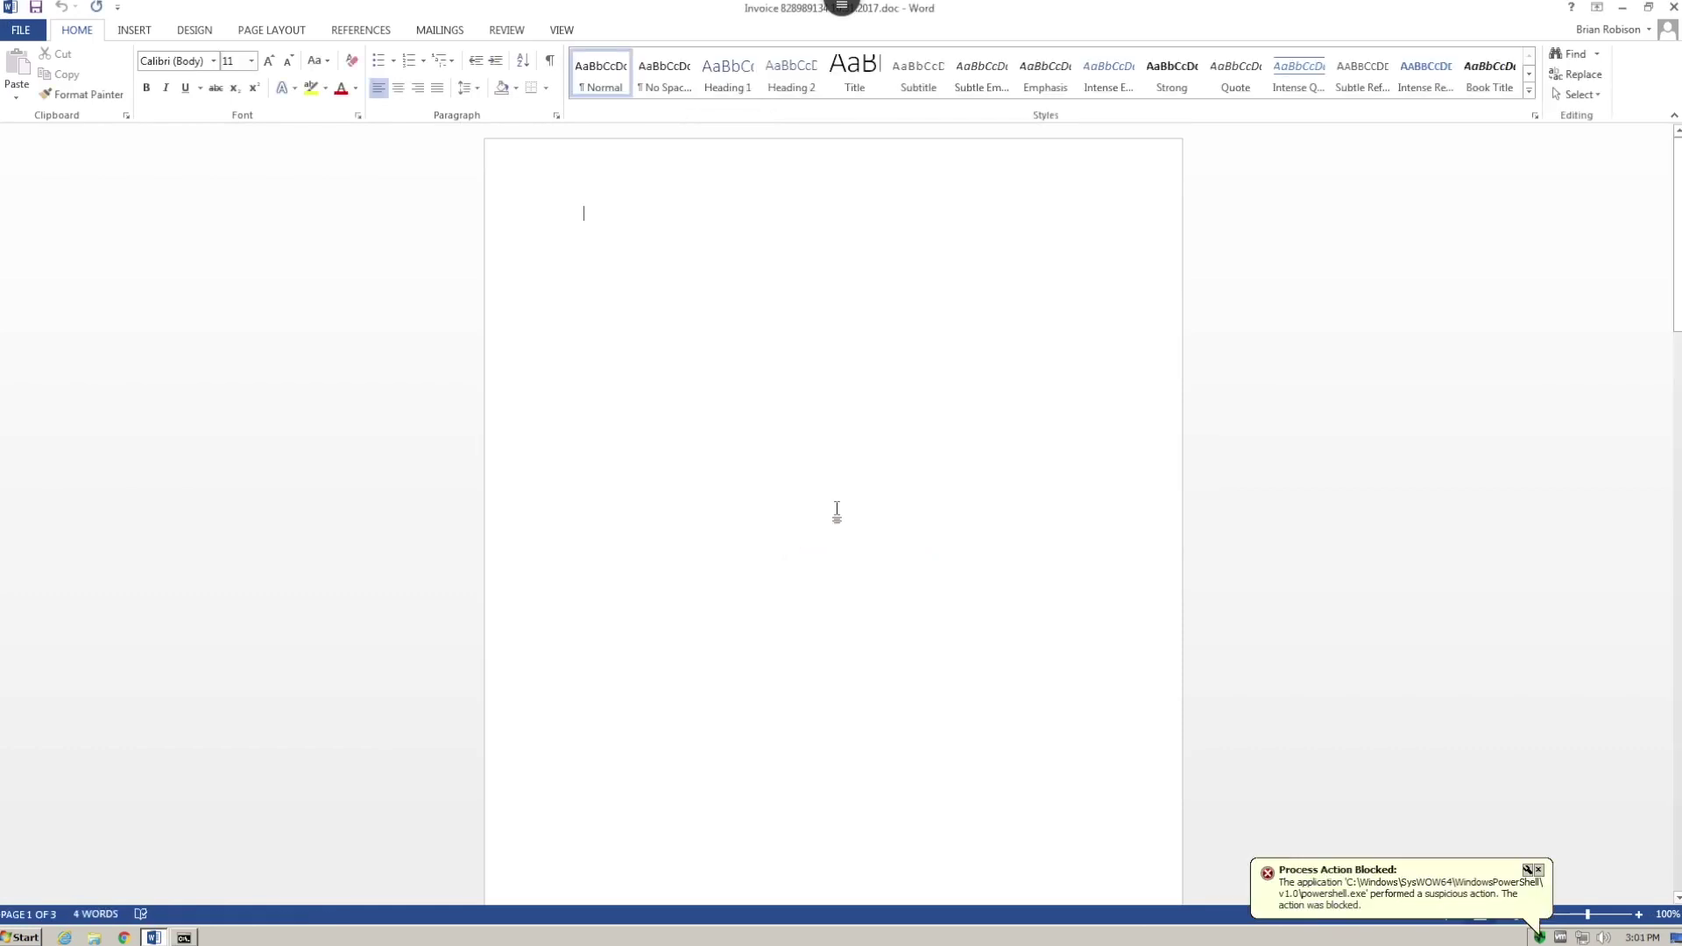
pyautogui.click(1673, 12)
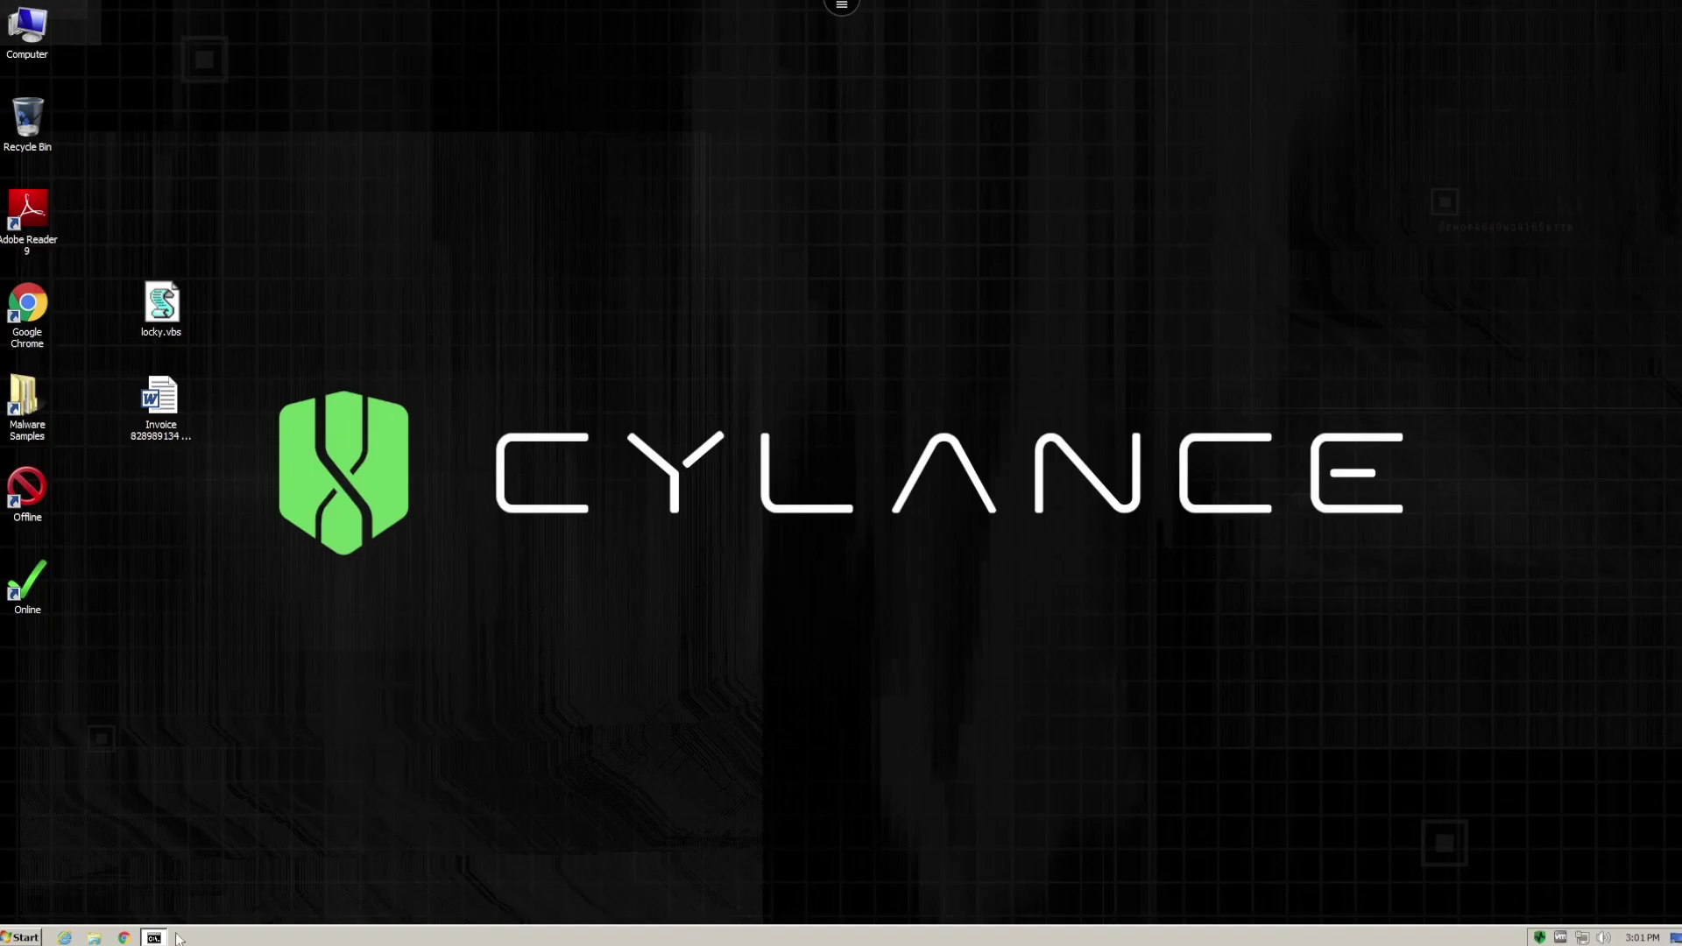
# Step: Move Command Prompt up and right, run locky.vbs, and dismiss the Script Host denial
pyautogui.click(155, 938)
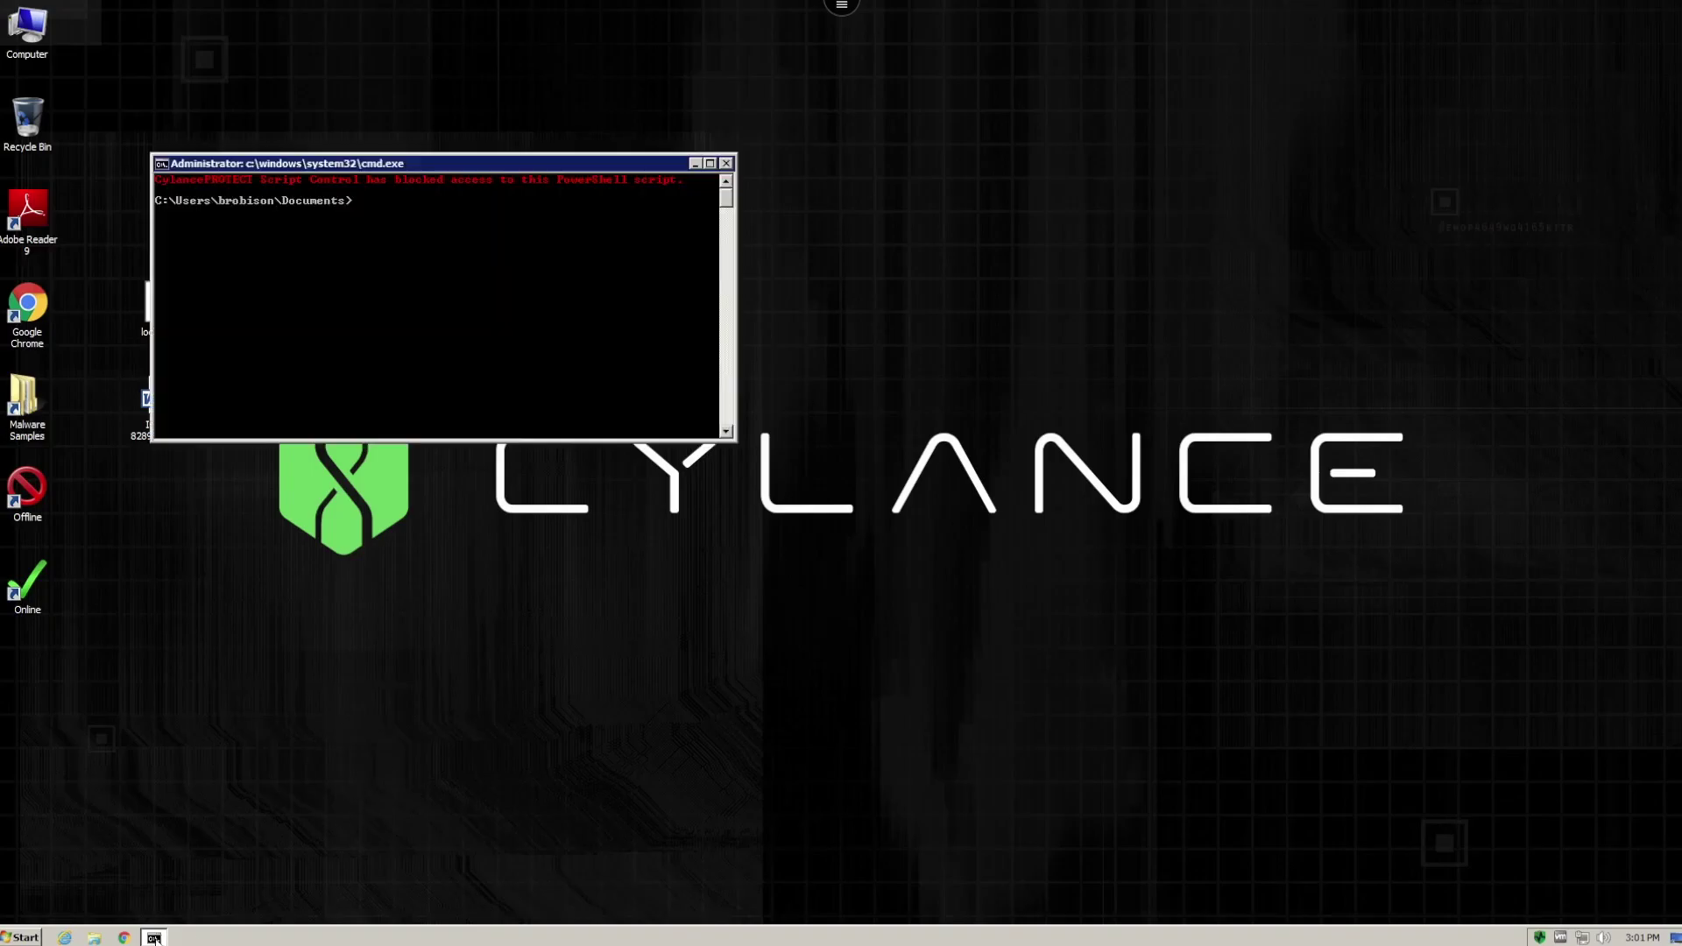
pyautogui.moveTo(452, 166); pyautogui.dragTo(717, 121)
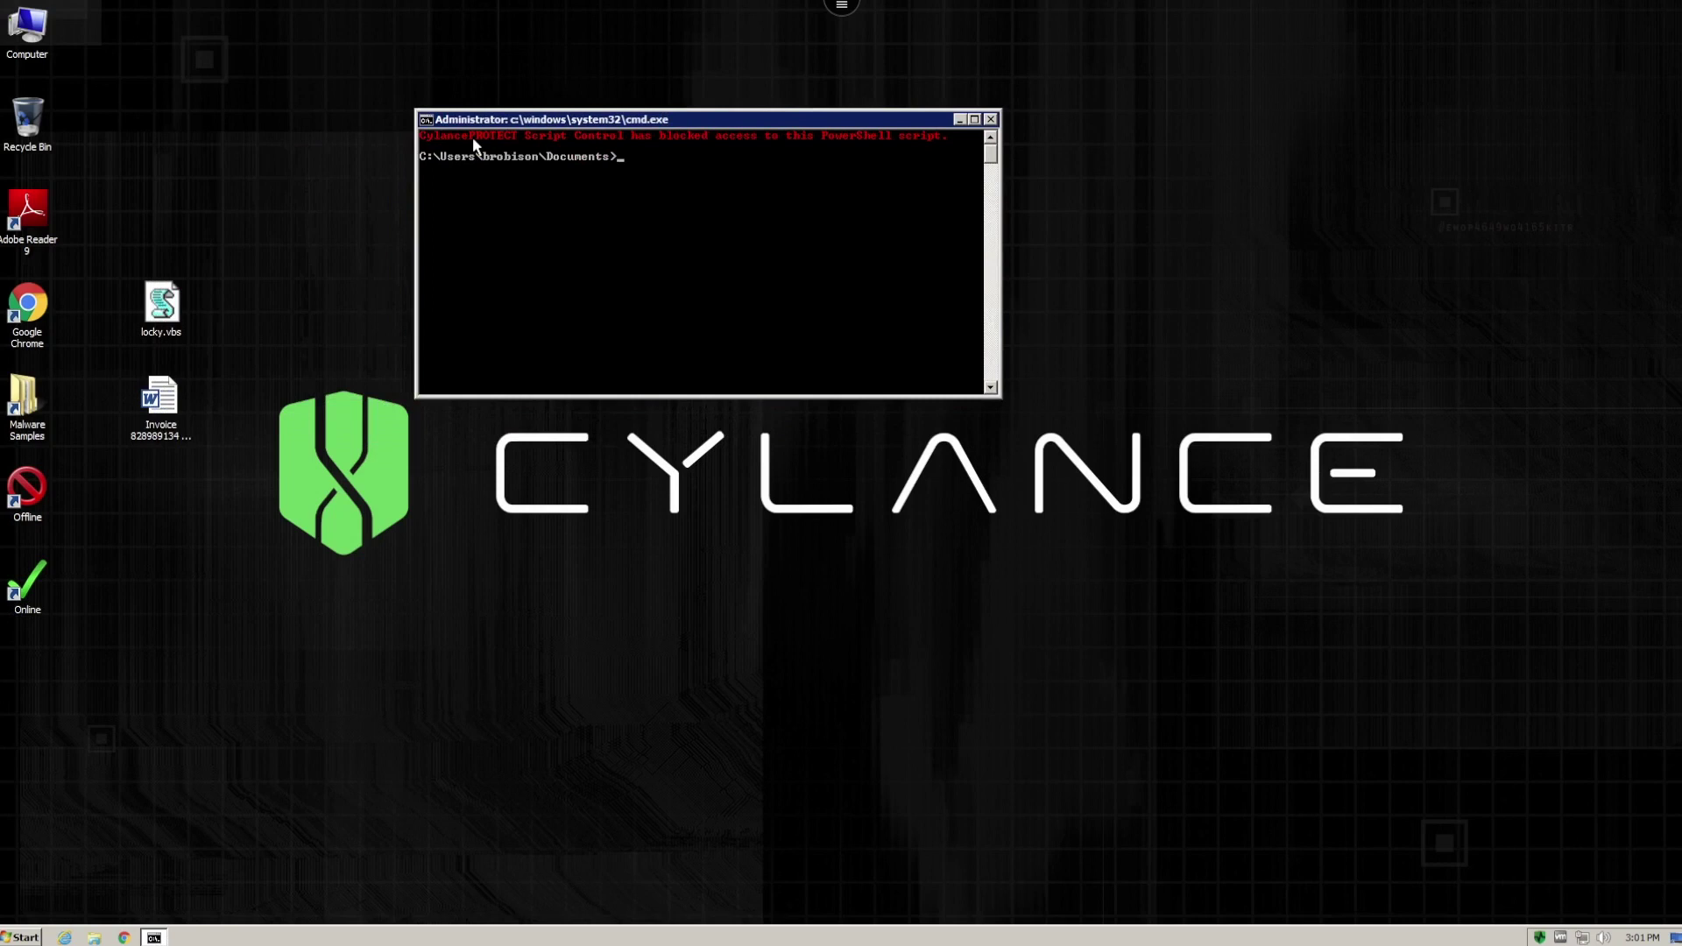
pyautogui.doubleClick(160, 303)
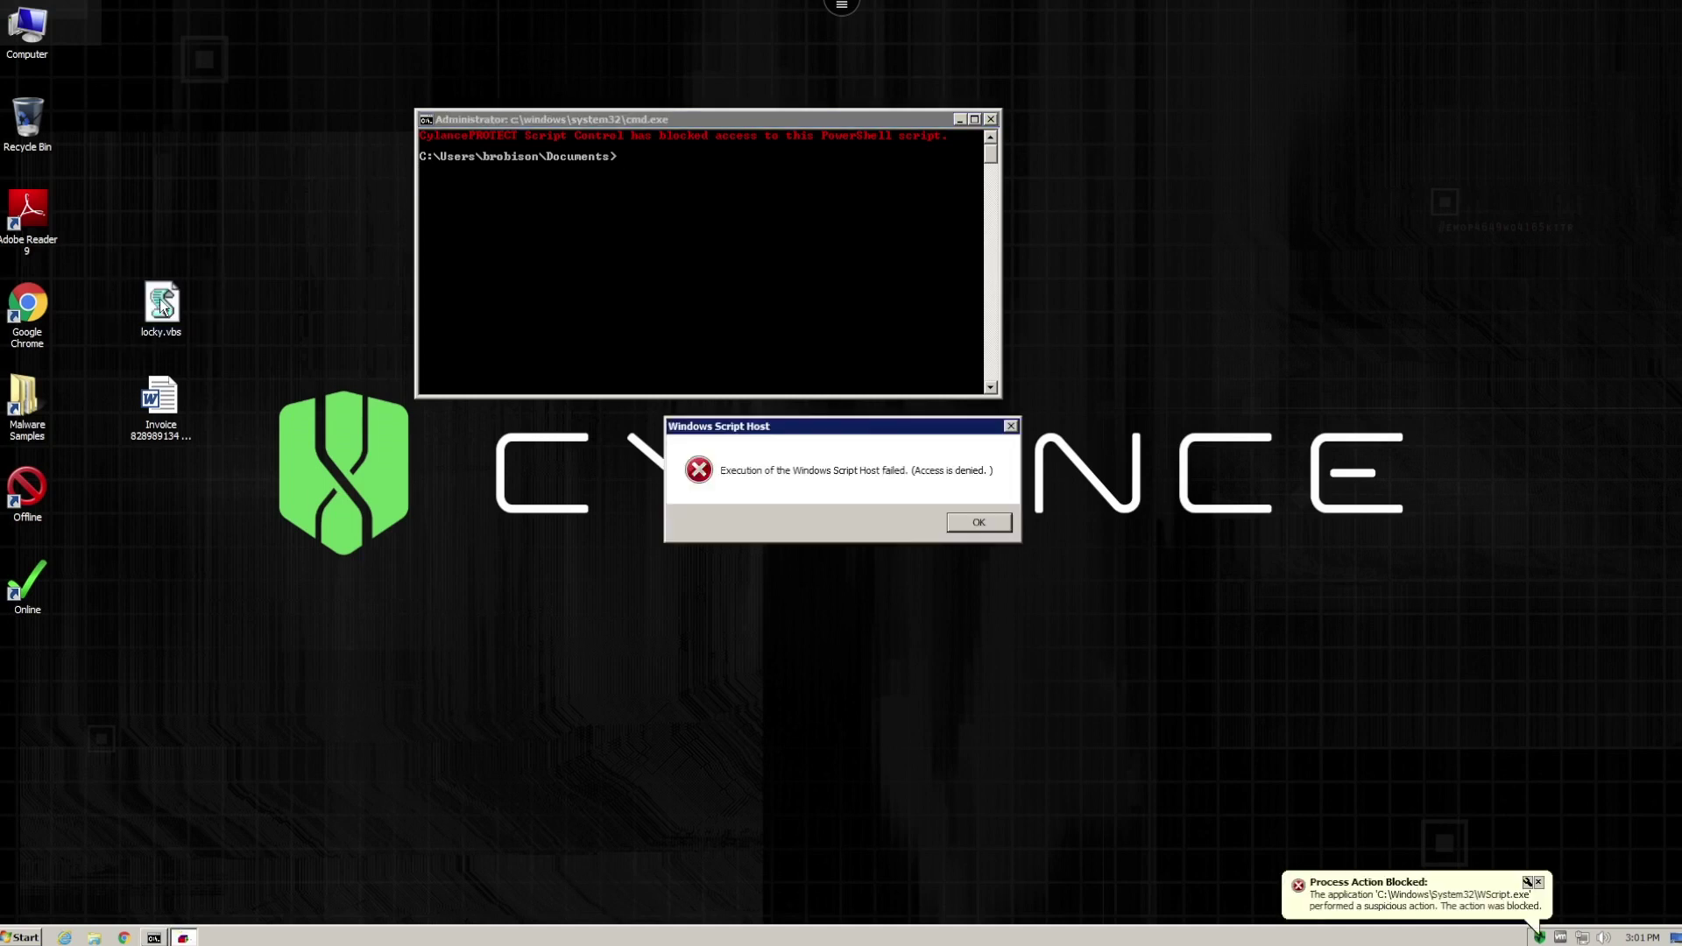
pyautogui.click(977, 524)
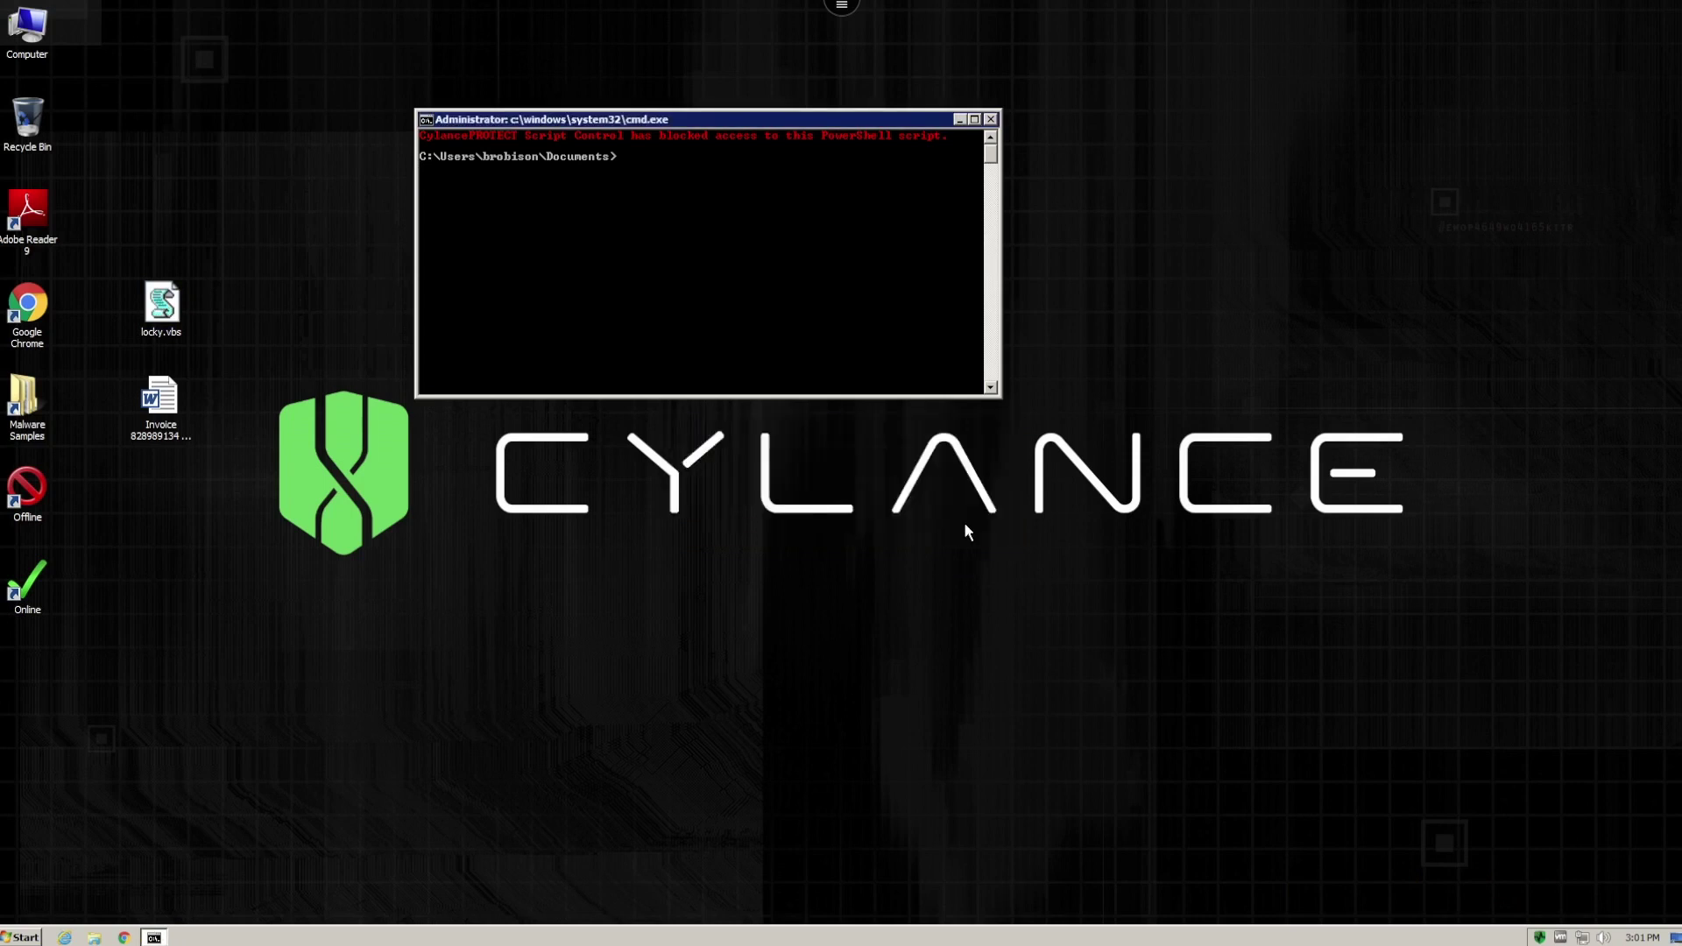